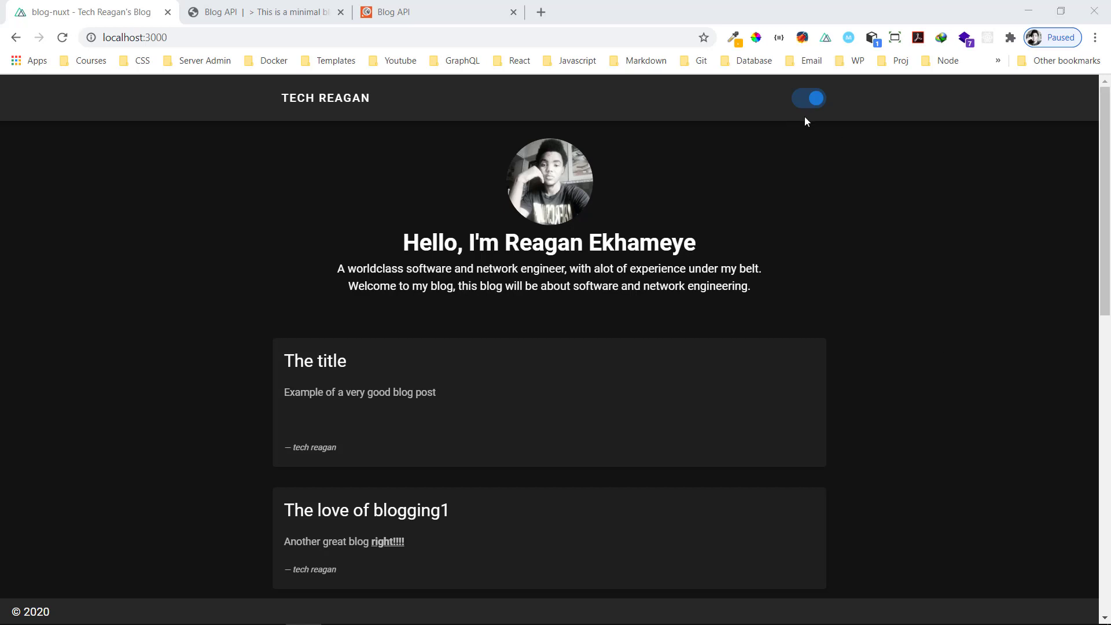
Switch the blog to the light theme and back to dark, scrolling the post list
click(815, 103)
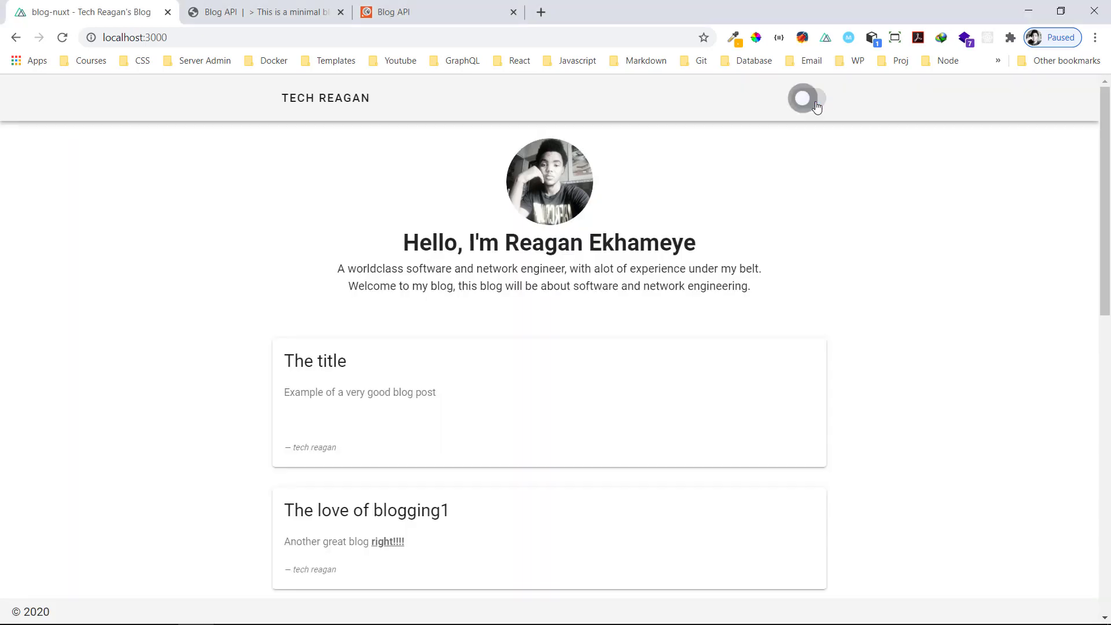
click(804, 104)
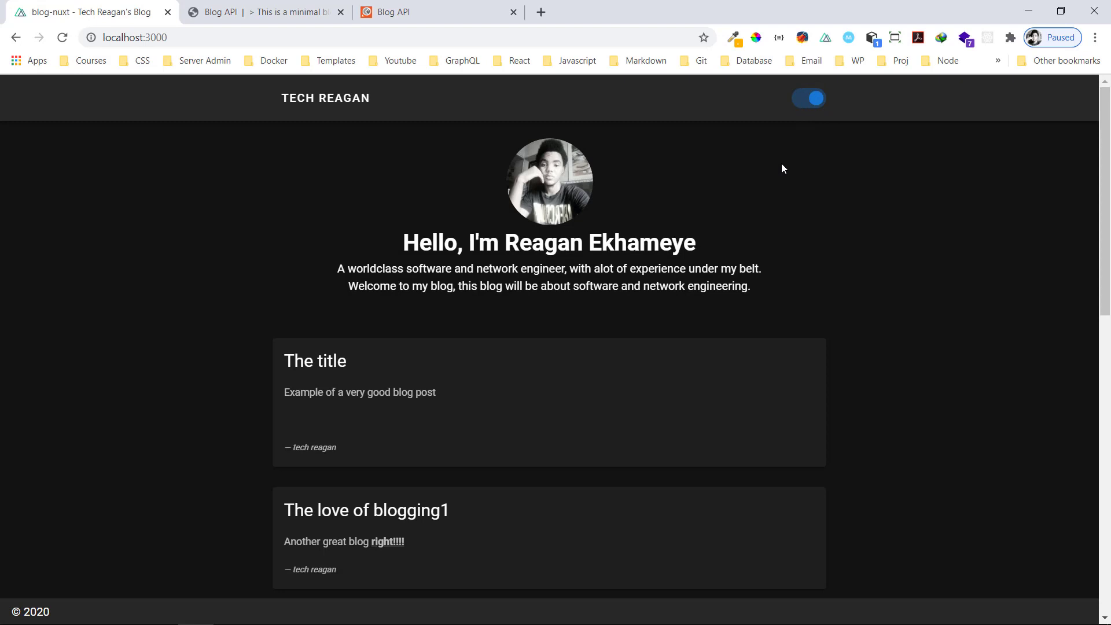
scroll(697, 221, down, 2)
scroll(697, 223, up, 1)
scroll(698, 226, down, 10)
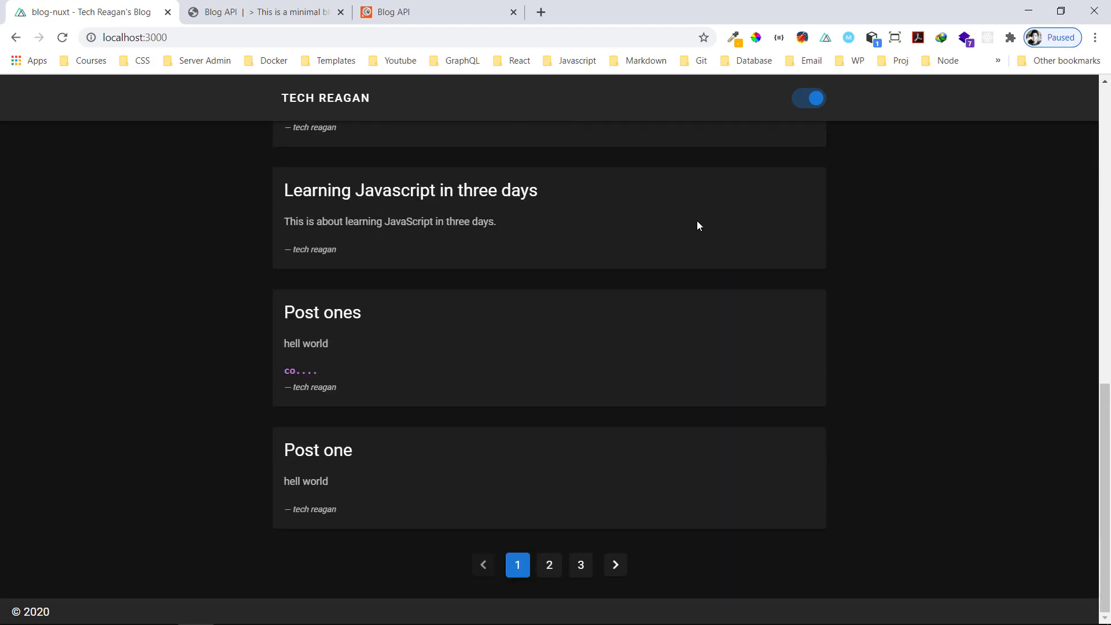
scroll(698, 225, up, 10)
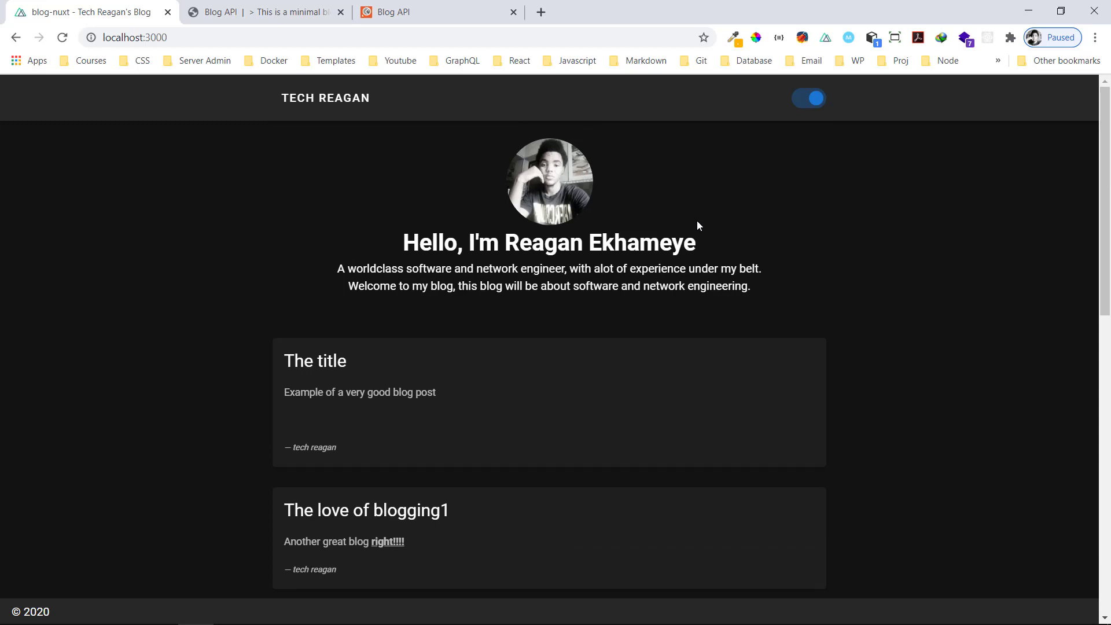
scroll(697, 223, down, 5)
scroll(697, 223, up, 5)
Open 'The title' post, select its code block and heading, and toggle the light theme
click(570, 393)
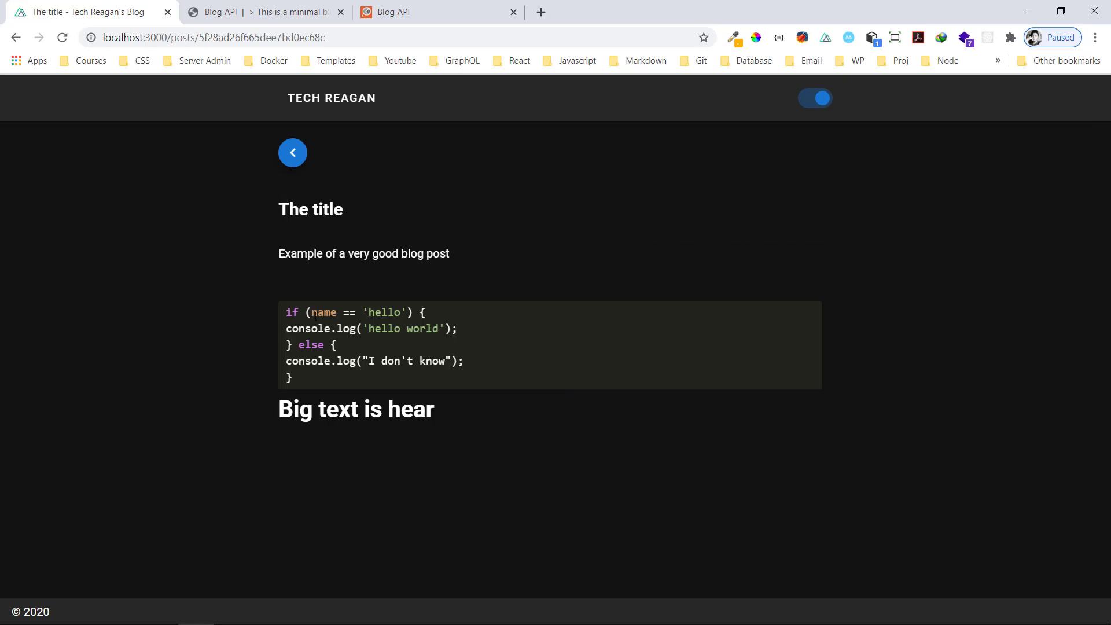
drag(286, 315, 313, 376)
drag(303, 378, 257, 316)
drag(445, 403, 276, 410)
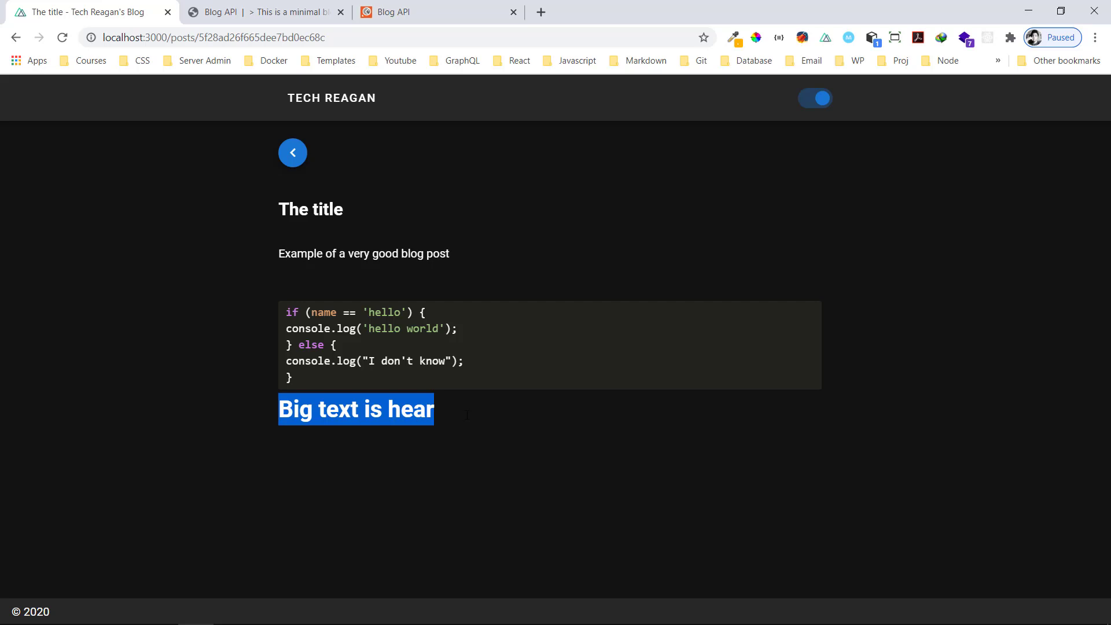
click(819, 114)
click(360, 424)
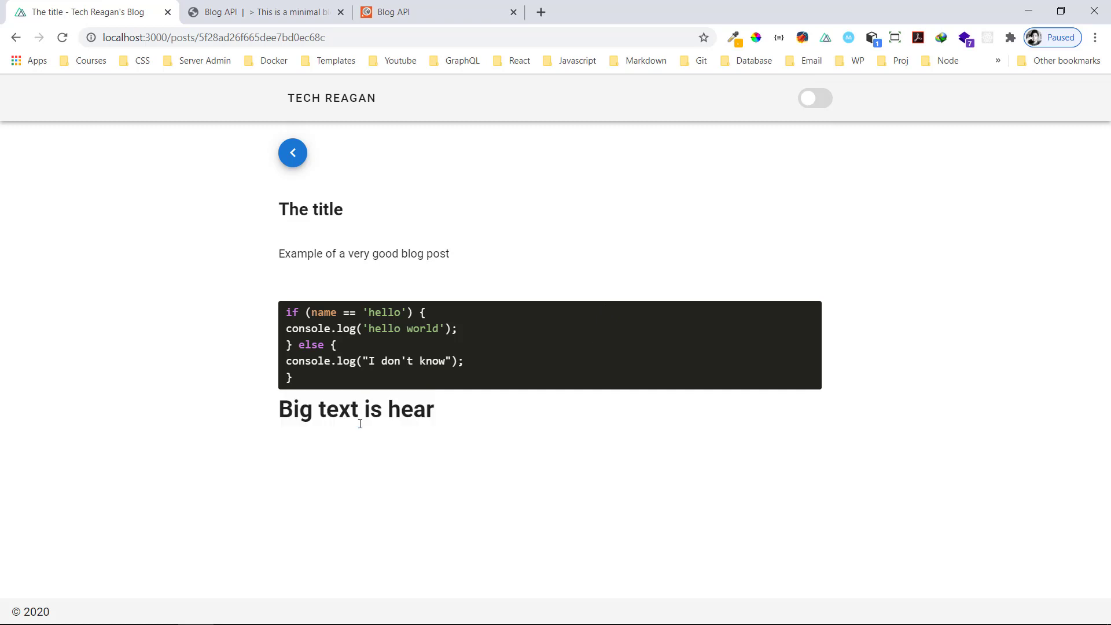
click(818, 100)
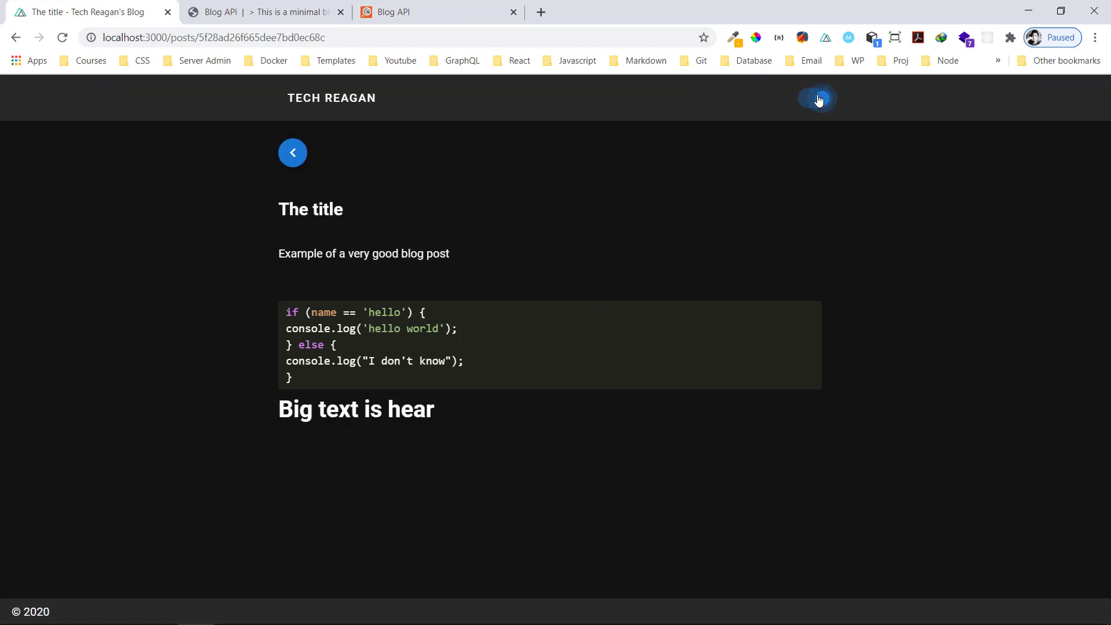
Return to the blog home page and scroll down to the pagination
click(292, 152)
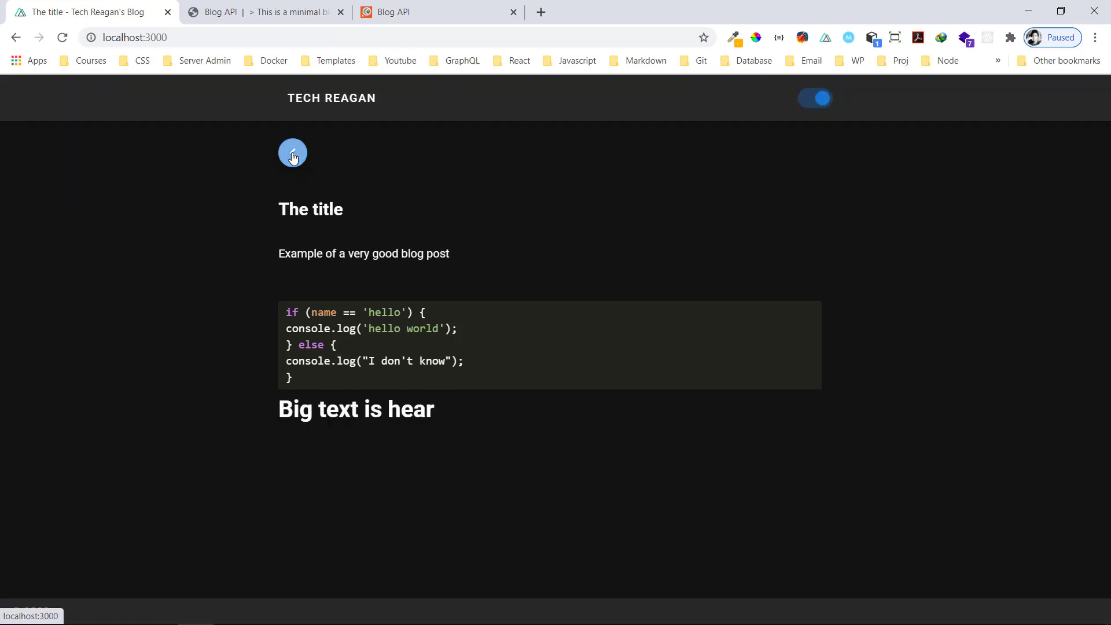
scroll(704, 432, down, 2)
scroll(704, 431, up, 1)
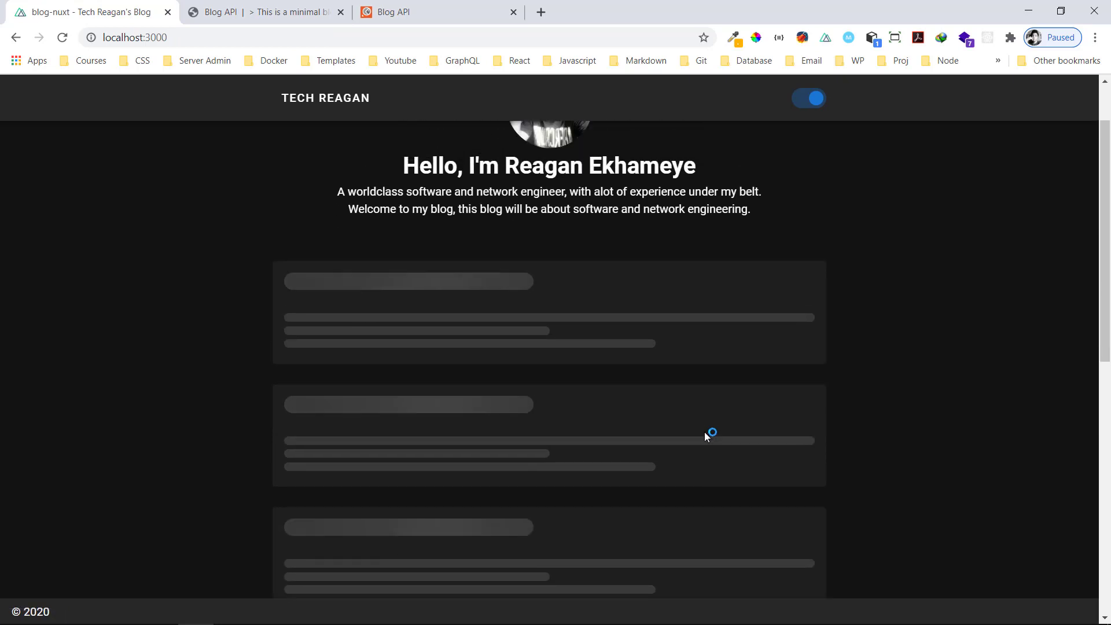
scroll(705, 439, up, 1)
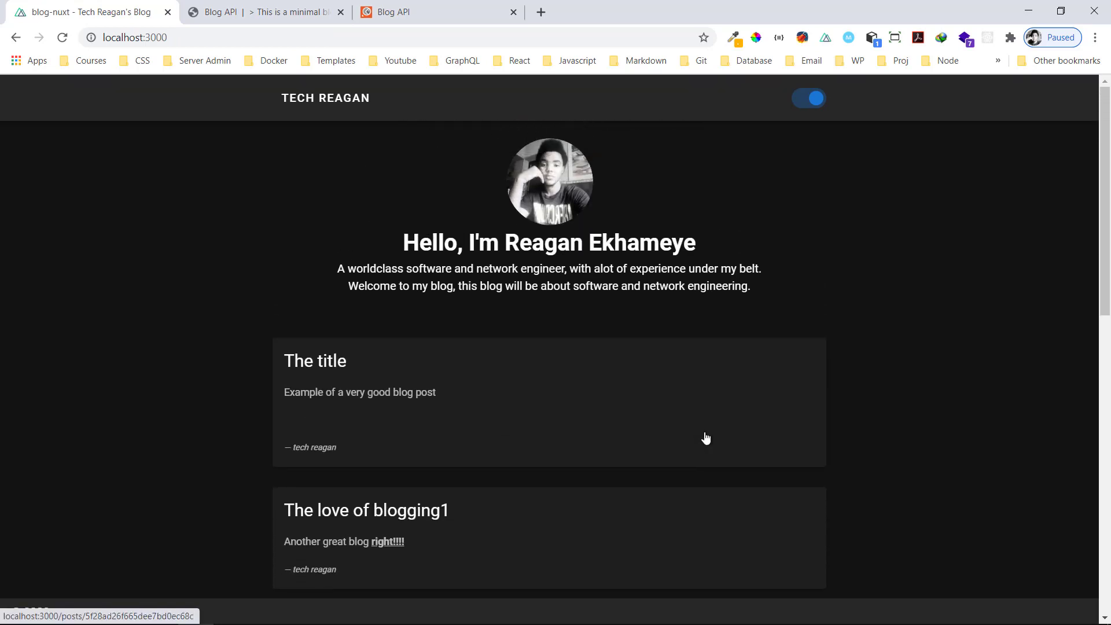
scroll(706, 438, down, 9)
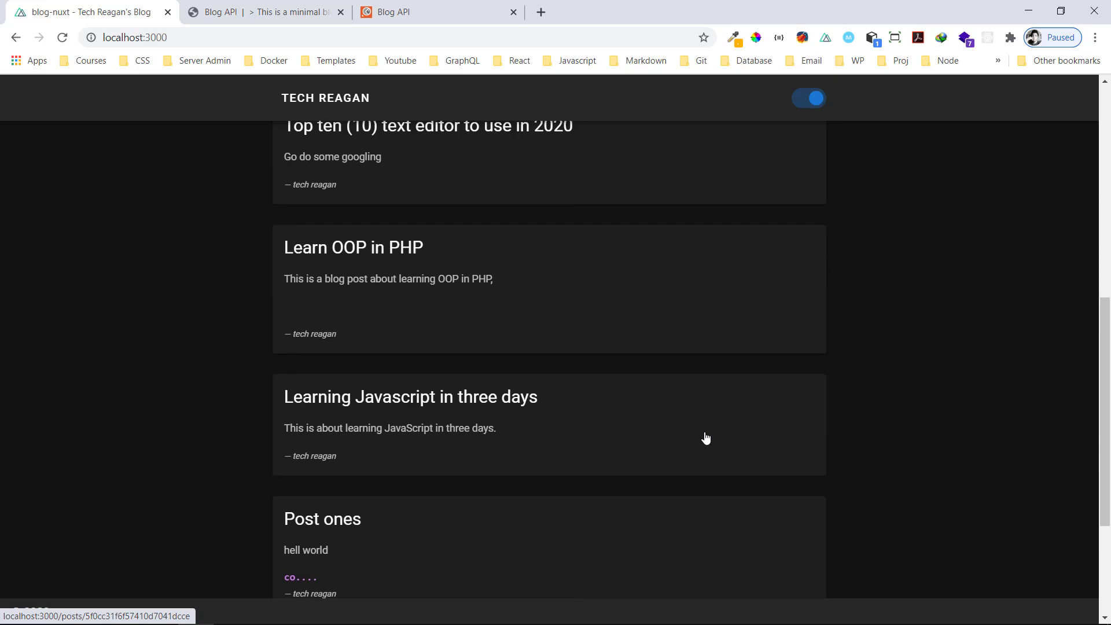
scroll(705, 438, down, 4)
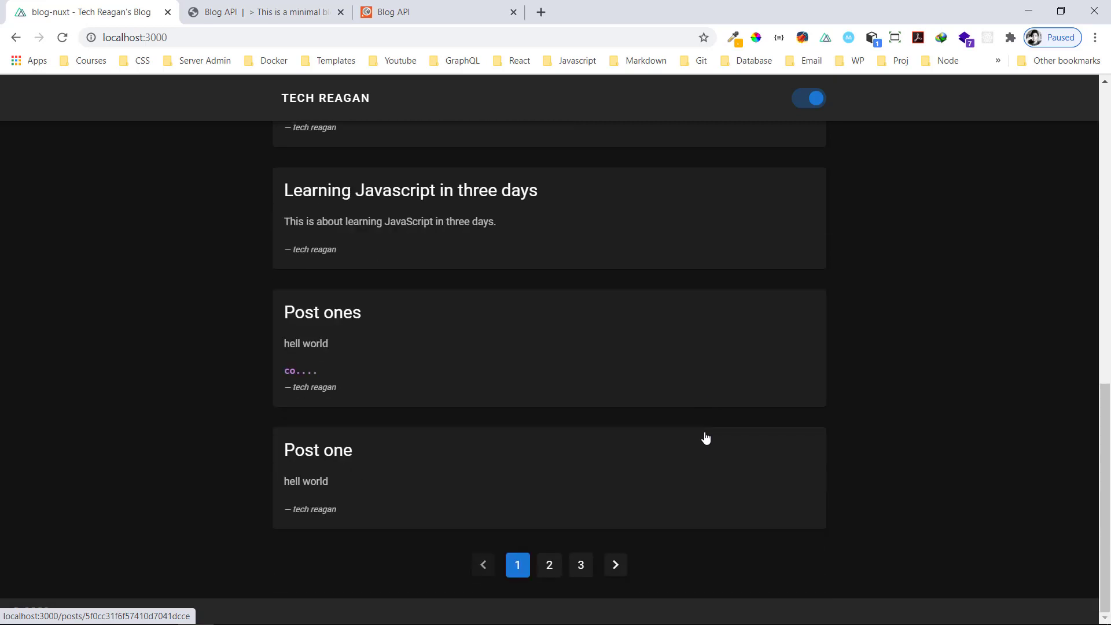
View post pages 2 and 3, then go back to page 1
click(548, 566)
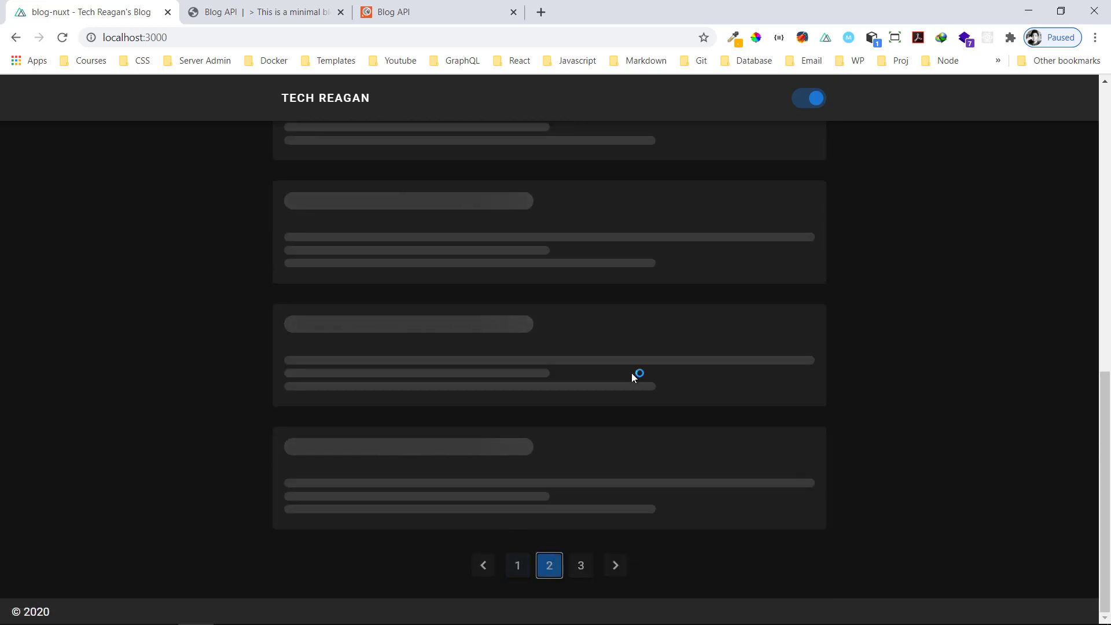
scroll(633, 377, up, 8)
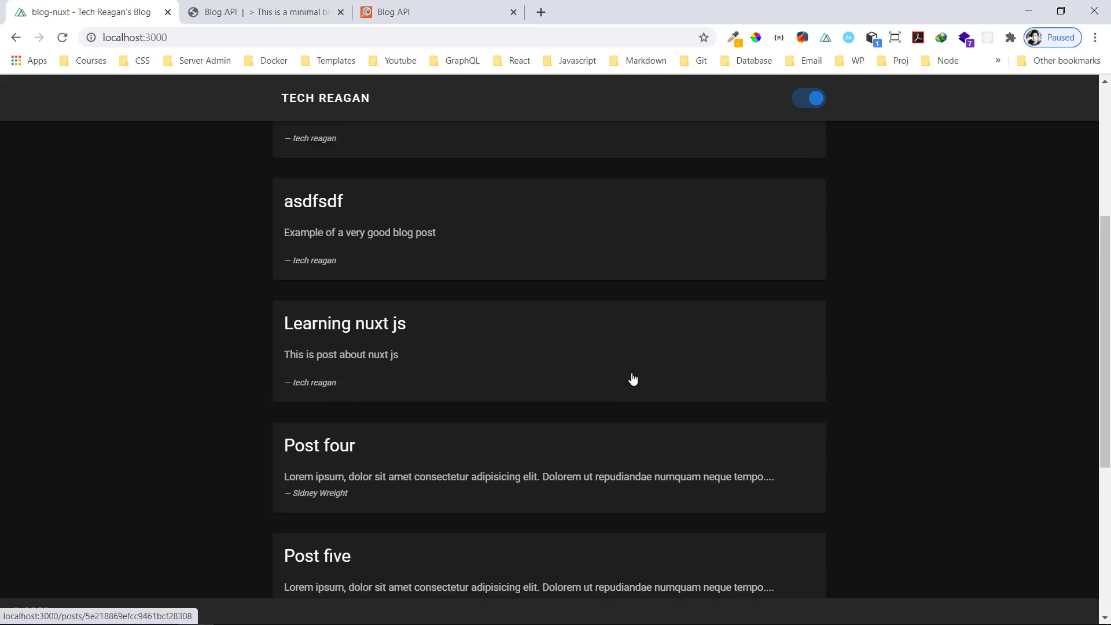
scroll(633, 377, down, 8)
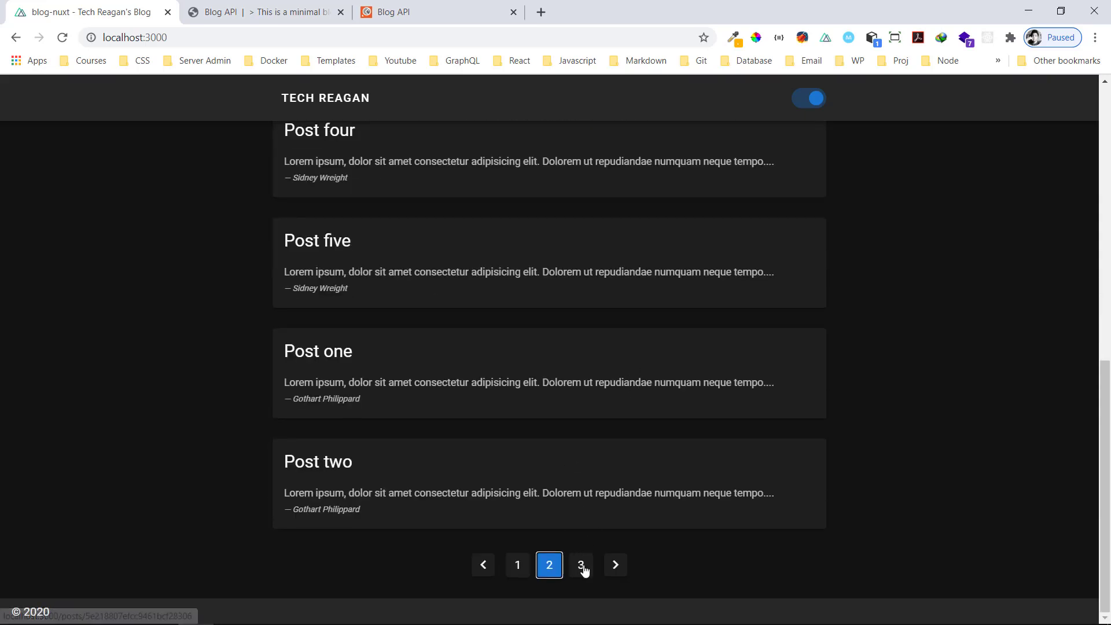
click(583, 568)
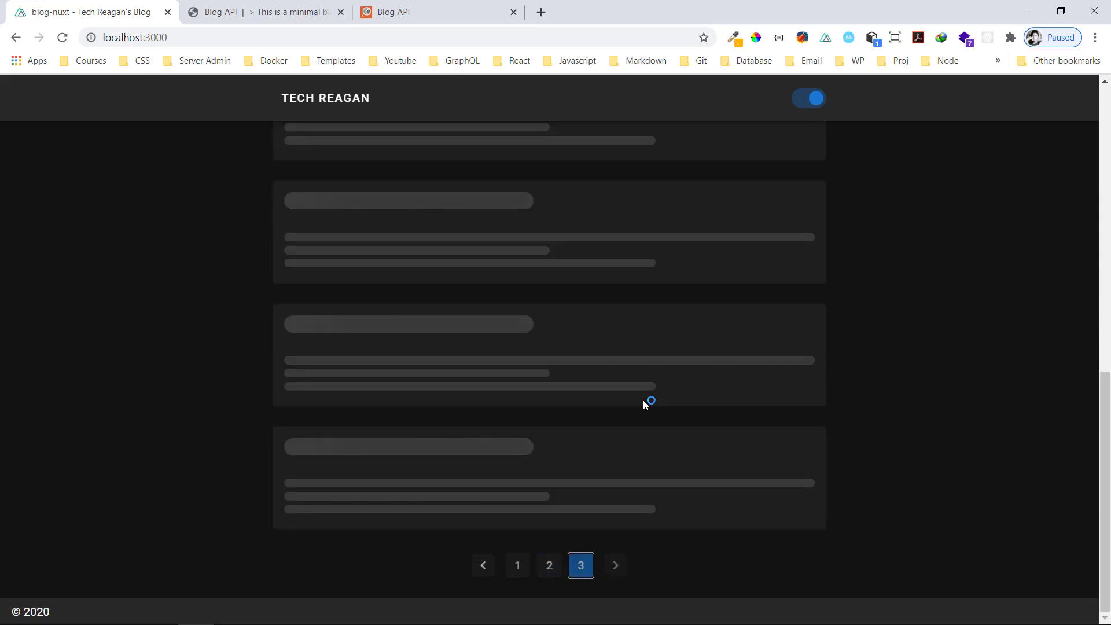
click(519, 475)
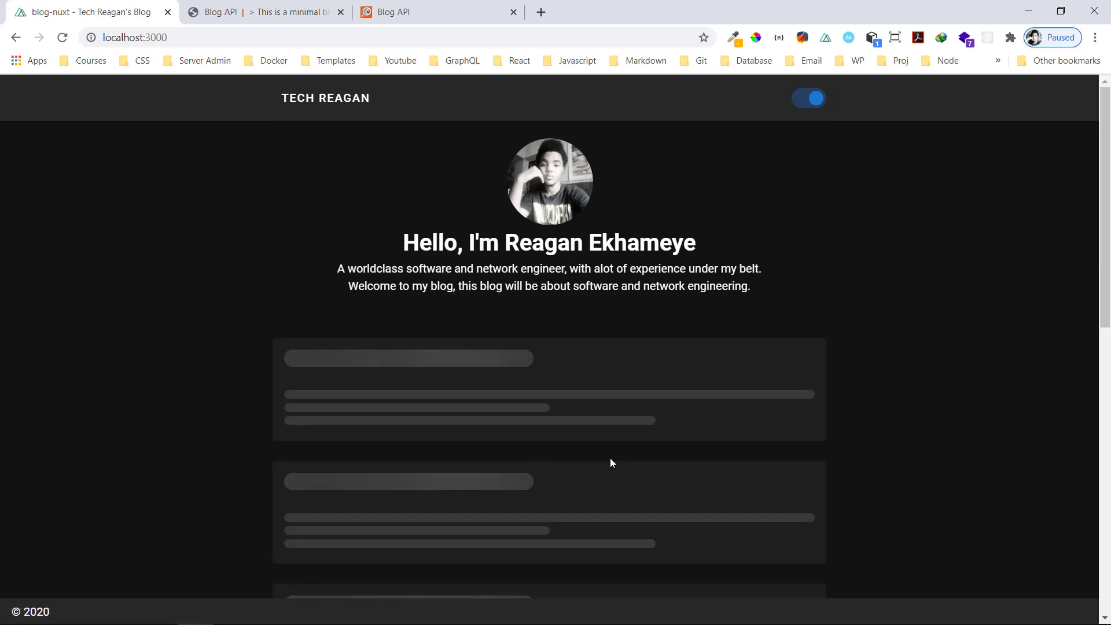
scroll(610, 463, down, 7)
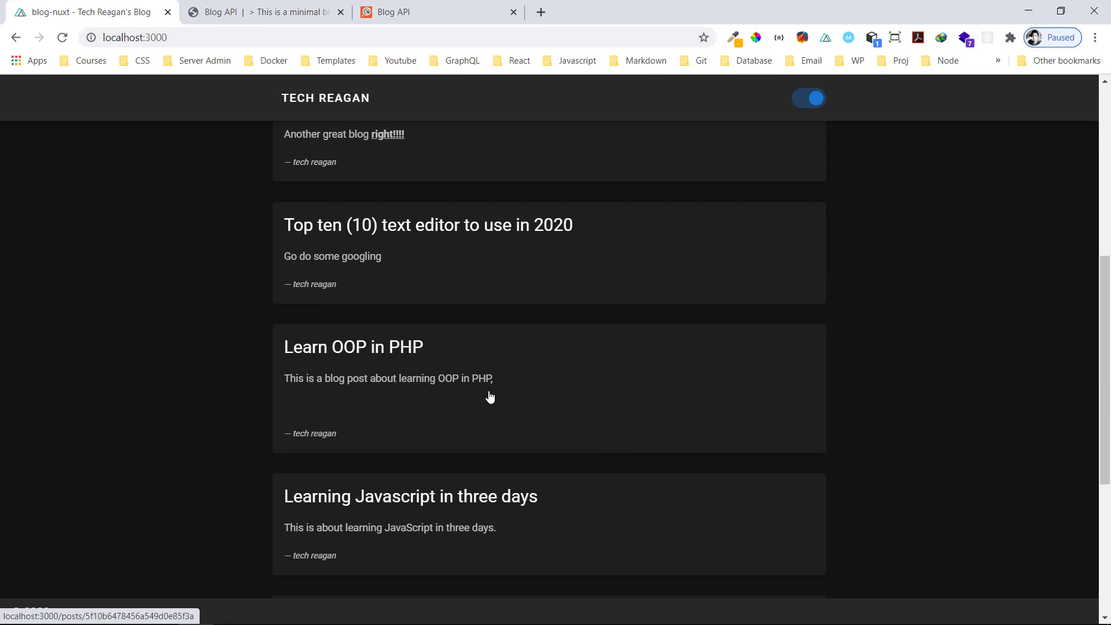
click(489, 397)
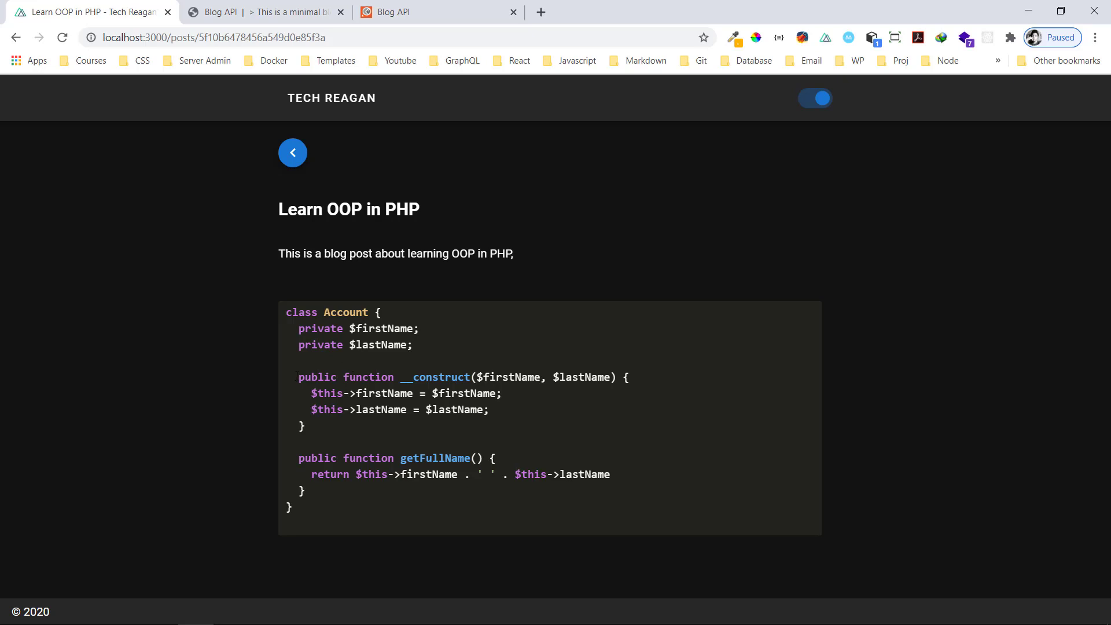
drag(294, 380, 328, 411)
click(335, 384)
click(294, 154)
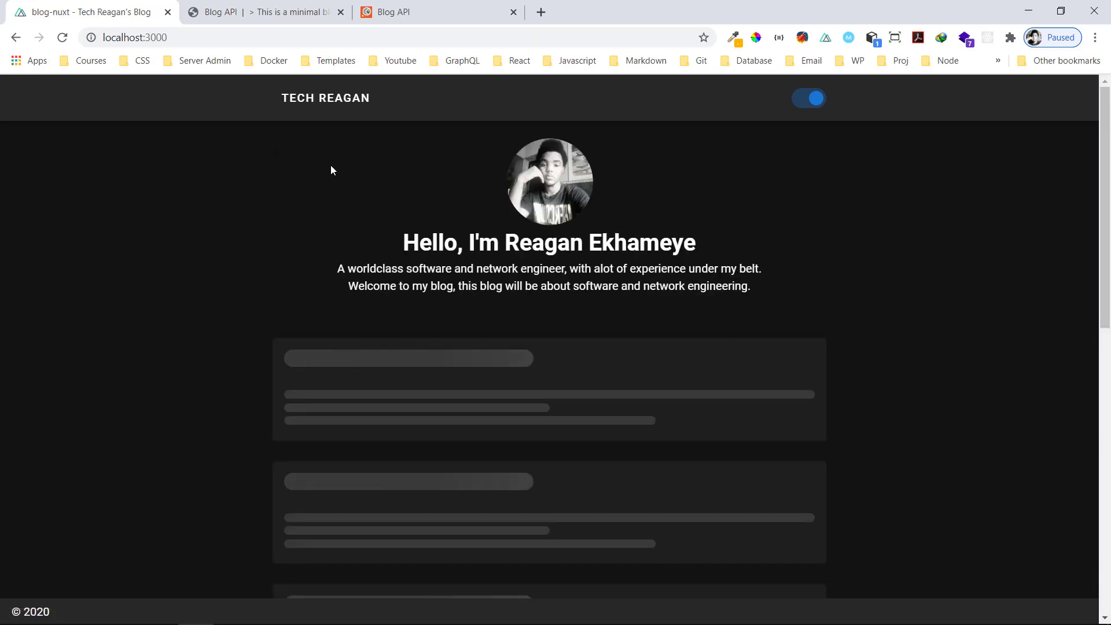
Load the /admin login page and submit the empty form to see validation
click(205, 39)
click(212, 42)
text(/admin)
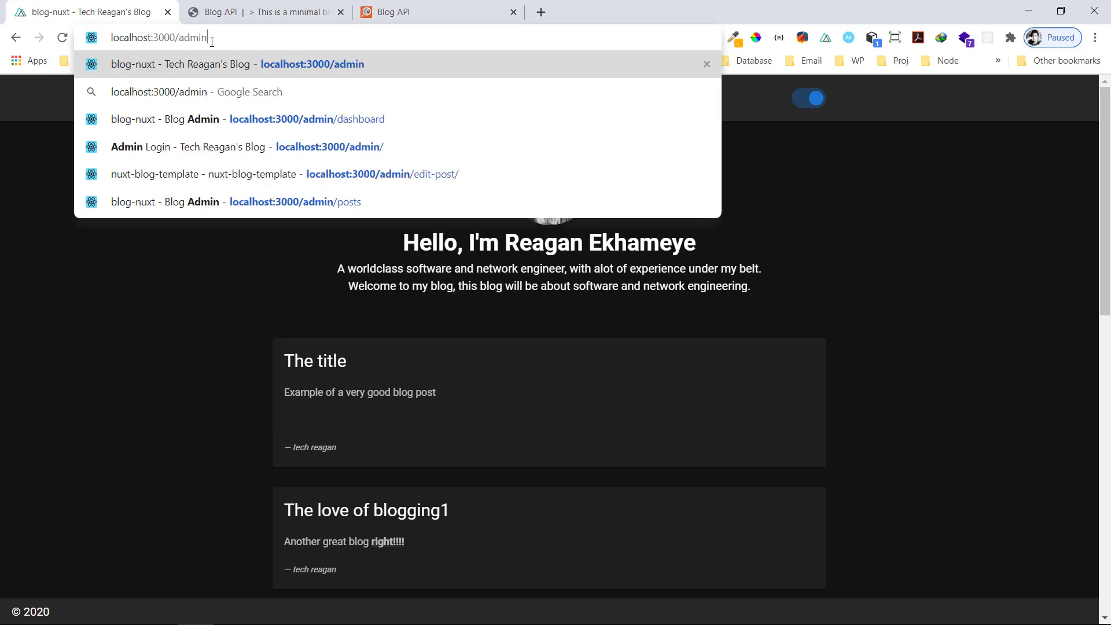
key(Return)
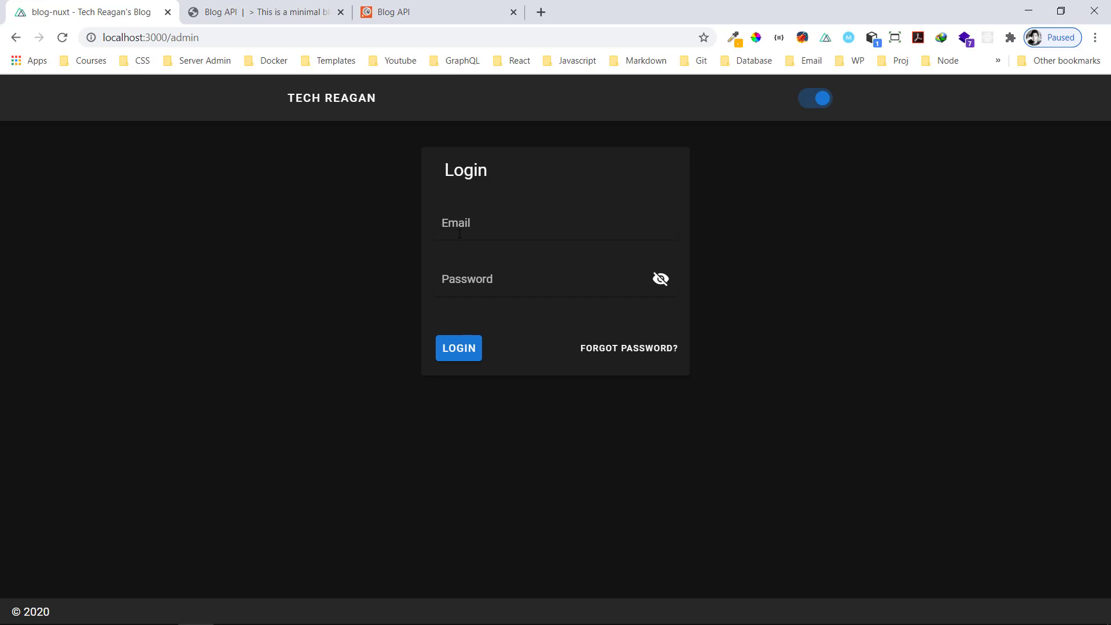
key(ctrl+a)
key(BackSpace)
click(443, 356)
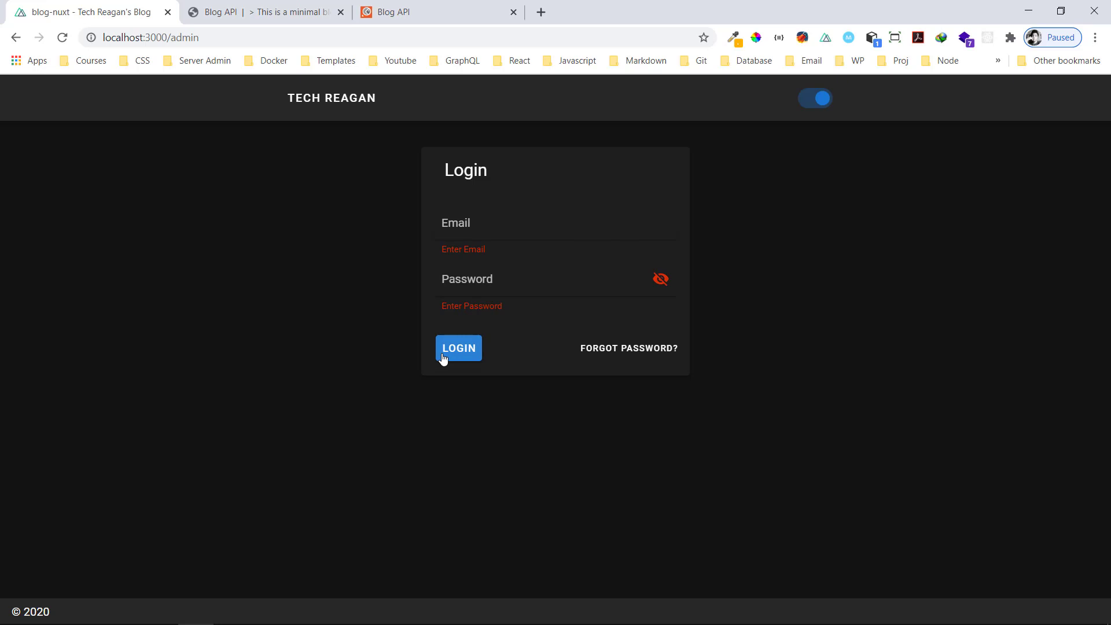
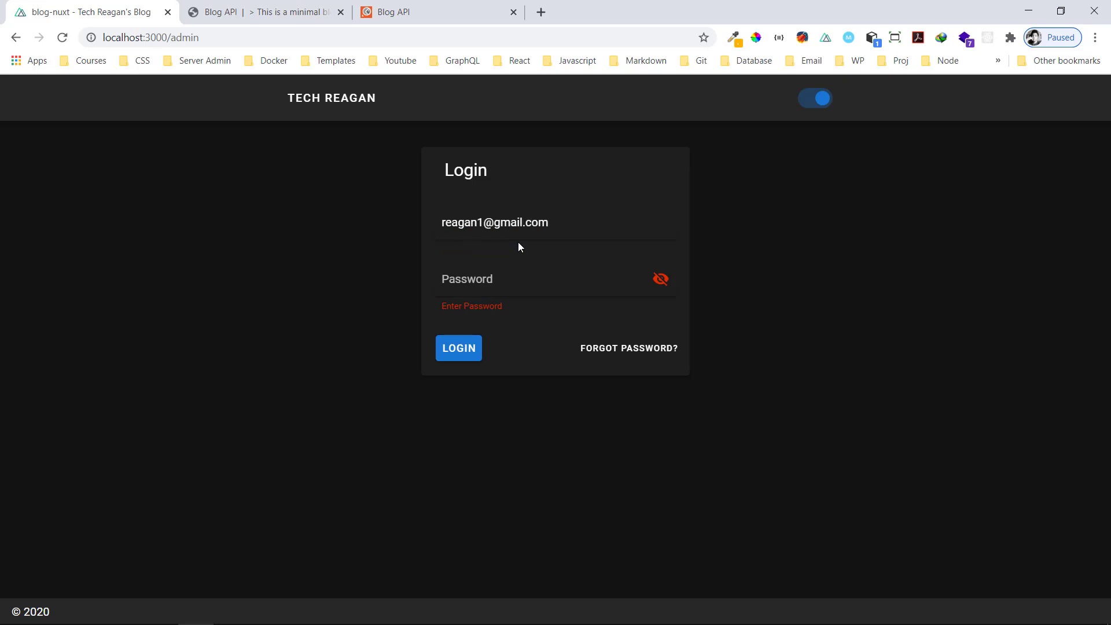
Log in with the admin email and password, retyping the wrong password
text(password)
click(469, 358)
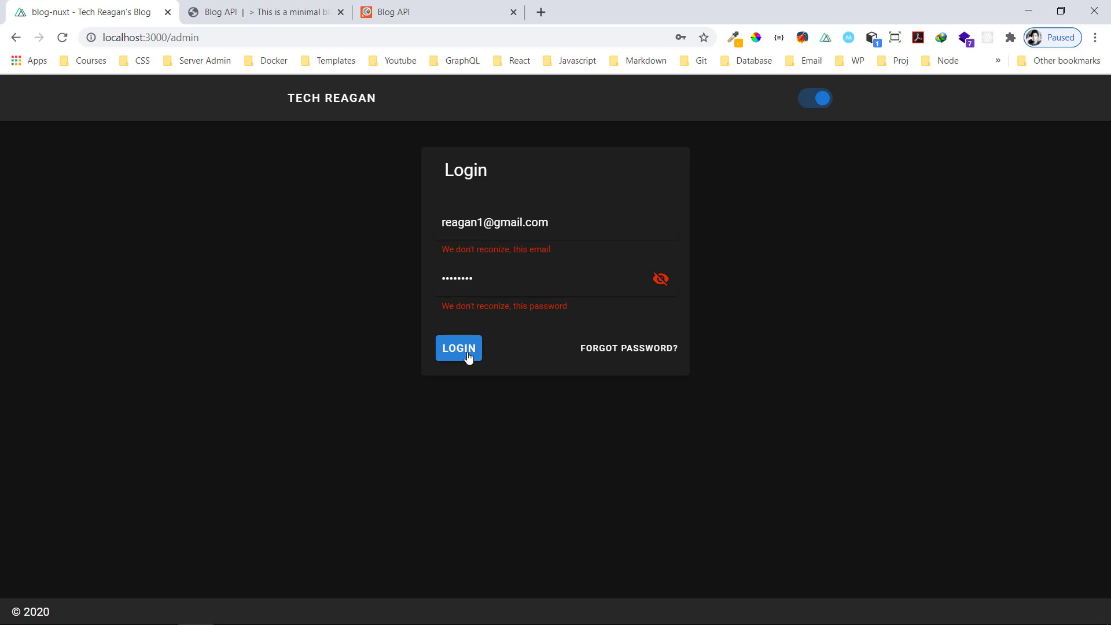
drag(473, 278, 320, 266)
key(BackSpace)
text(passwo)
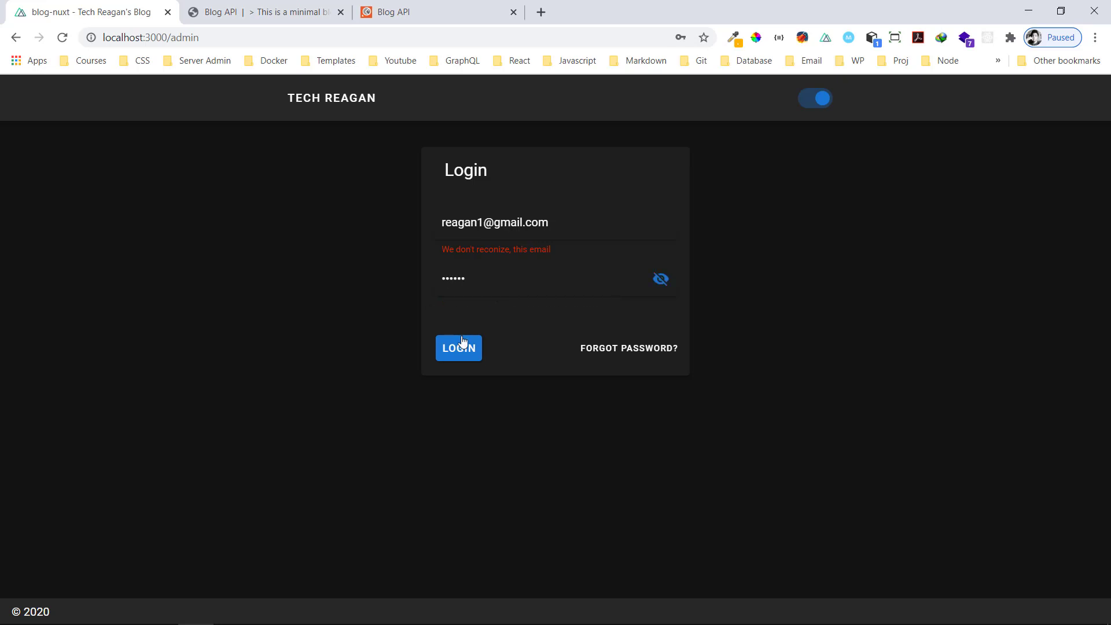
click(463, 343)
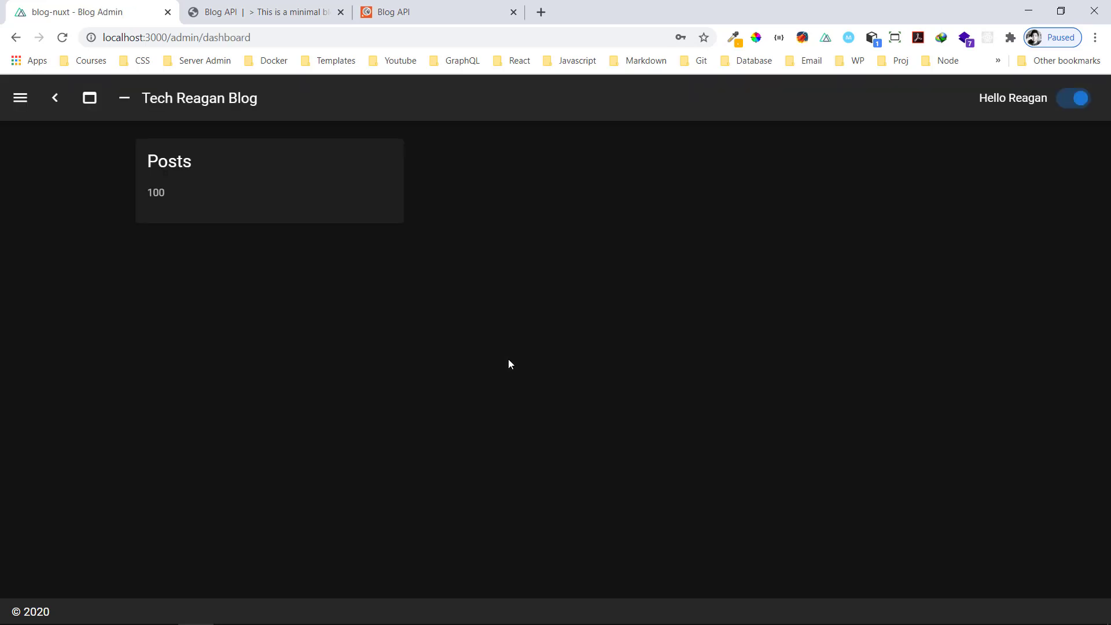
Open the admin navigation drawer from the hamburger menu
click(20, 98)
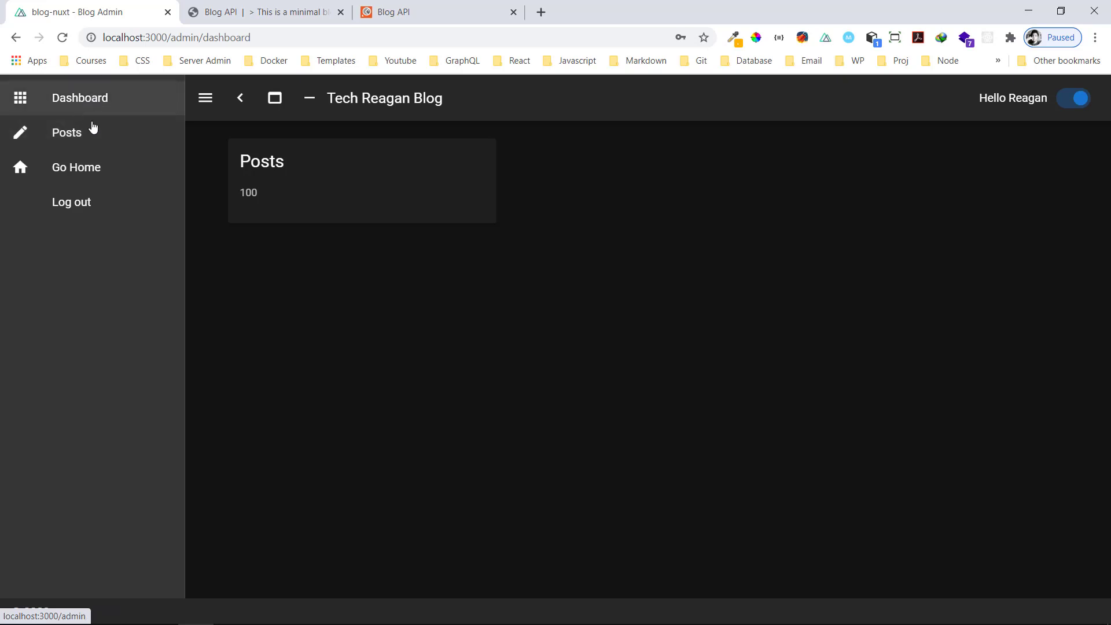
Open the admin Posts list, page to page 2 and back to page 1
click(72, 97)
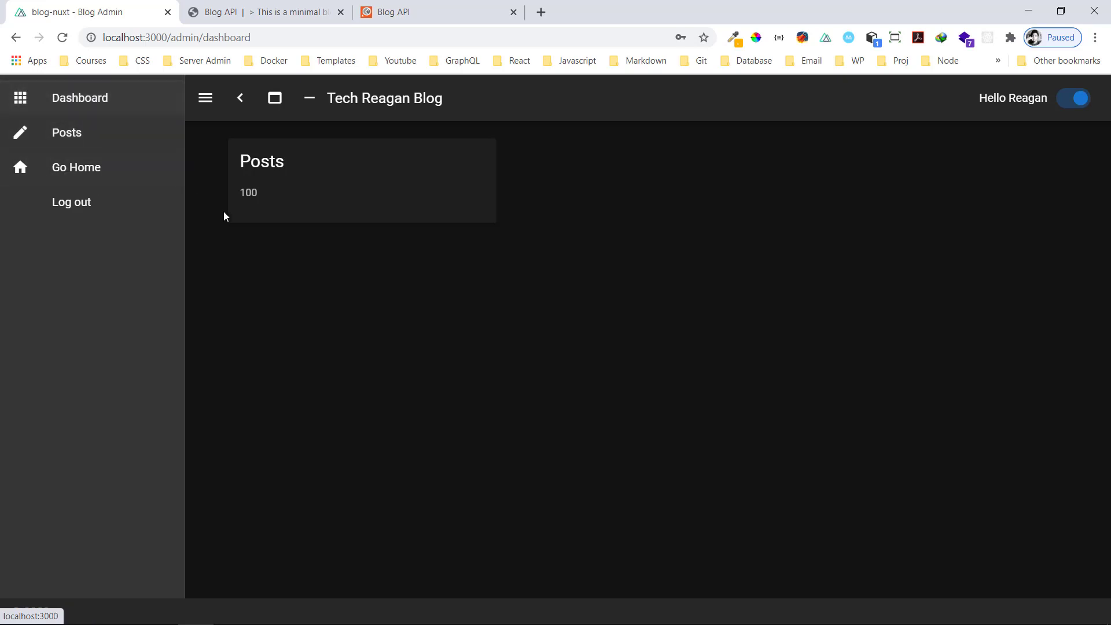
click(75, 137)
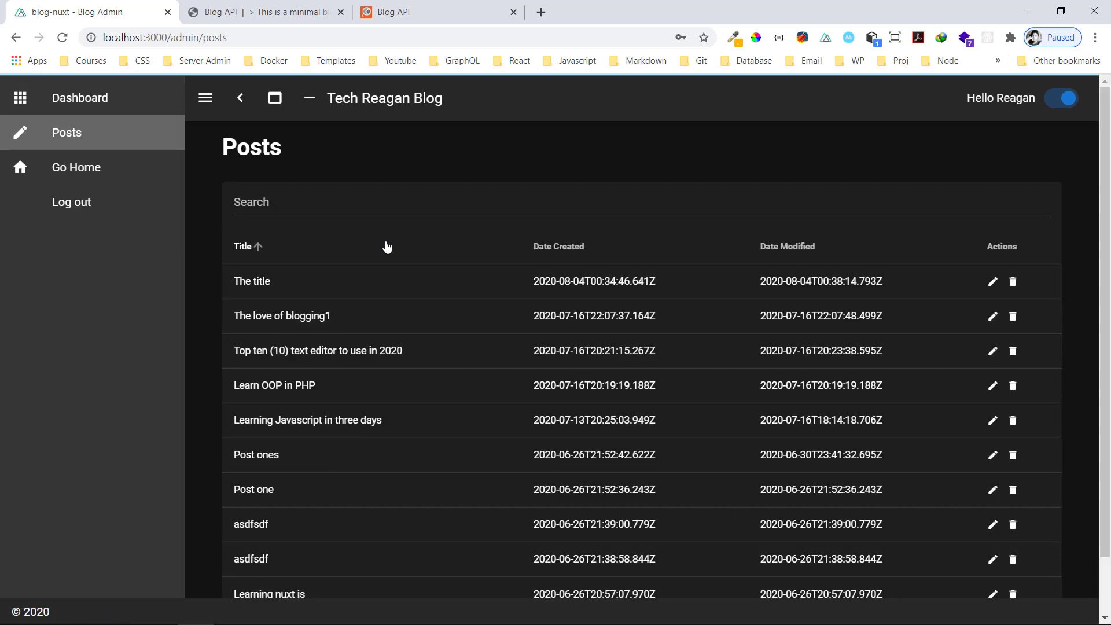
scroll(523, 417, down, 2)
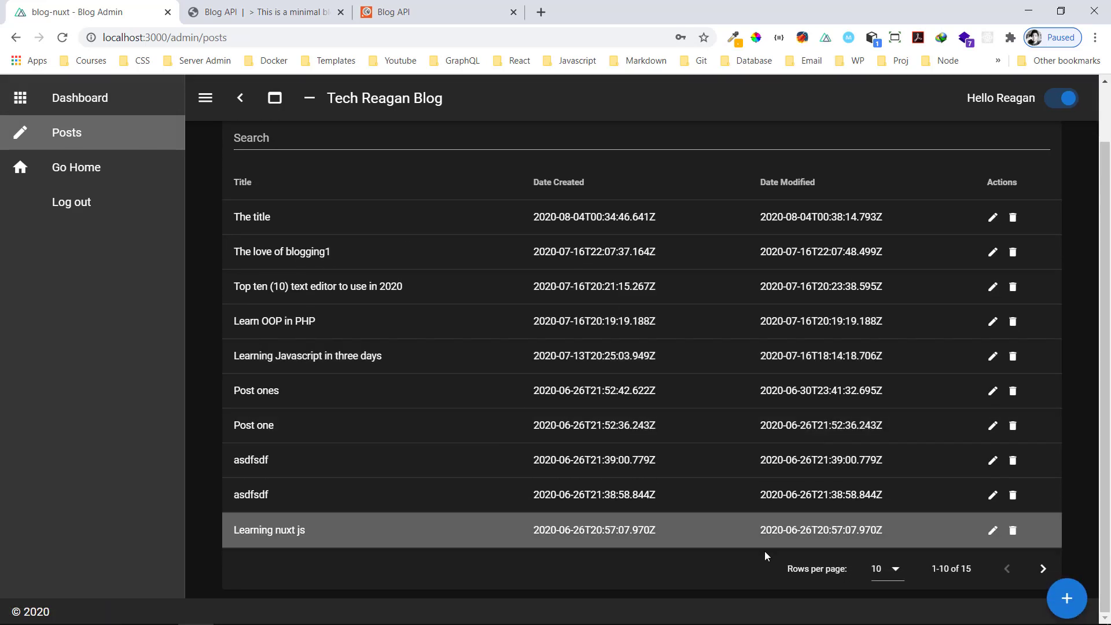
scroll(796, 383, up, 2)
scroll(797, 383, down, 2)
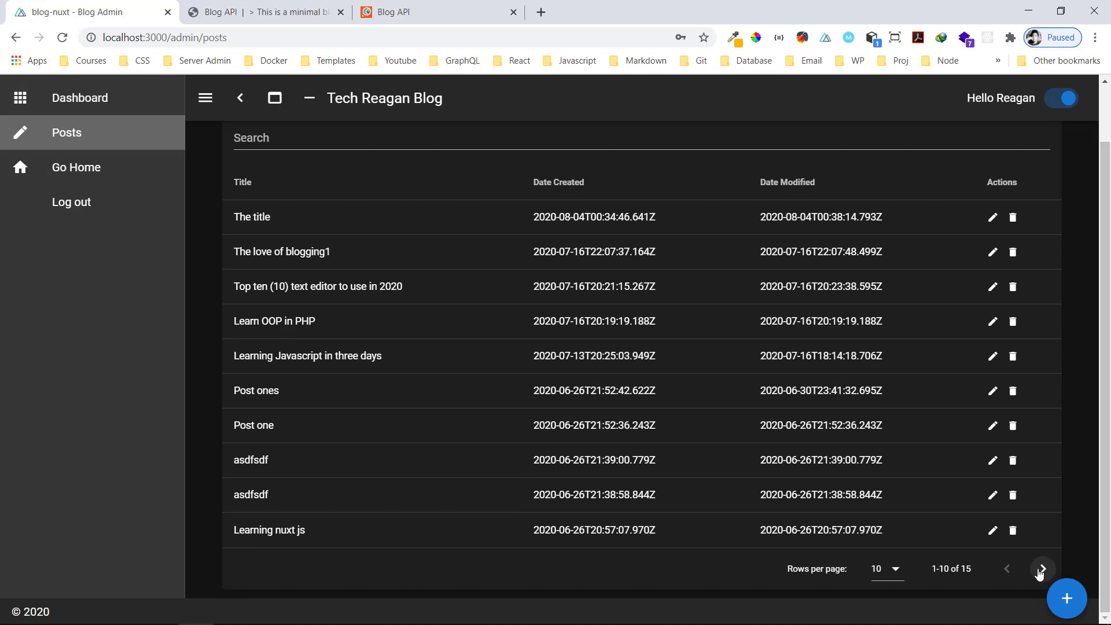
click(1043, 568)
click(1014, 467)
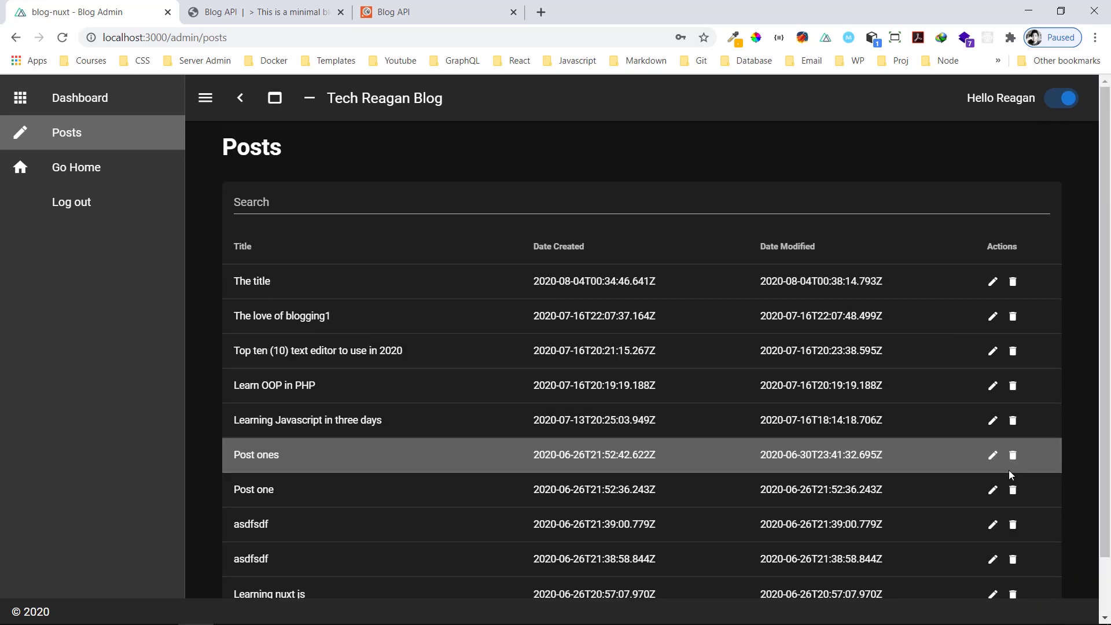
scroll(954, 491, down, 2)
Set rows per page to 5, then back to 10
click(896, 573)
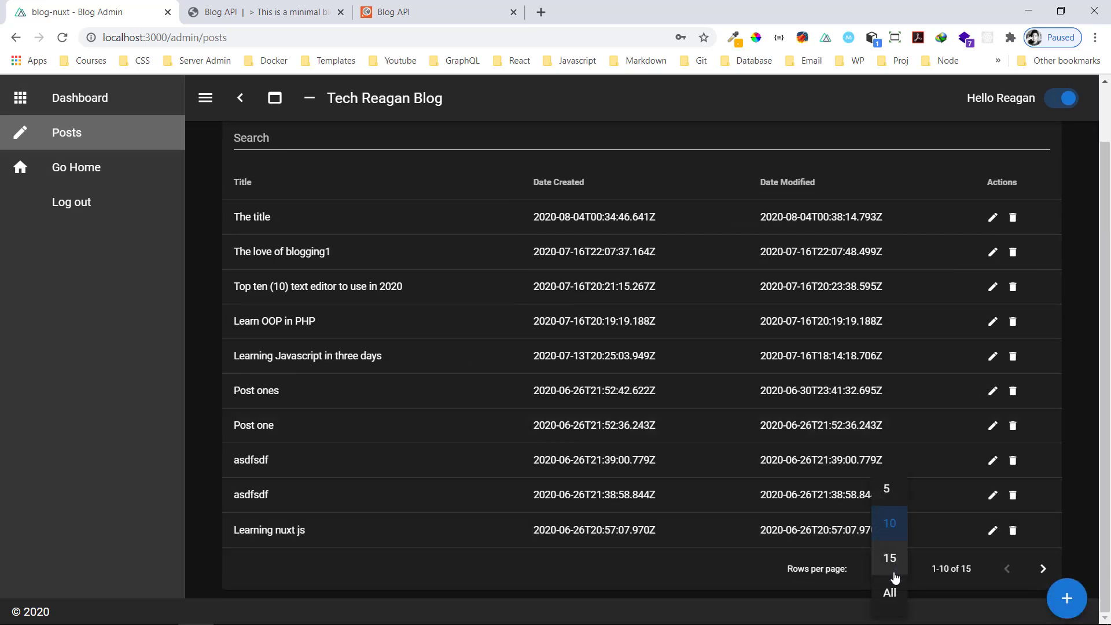
click(888, 486)
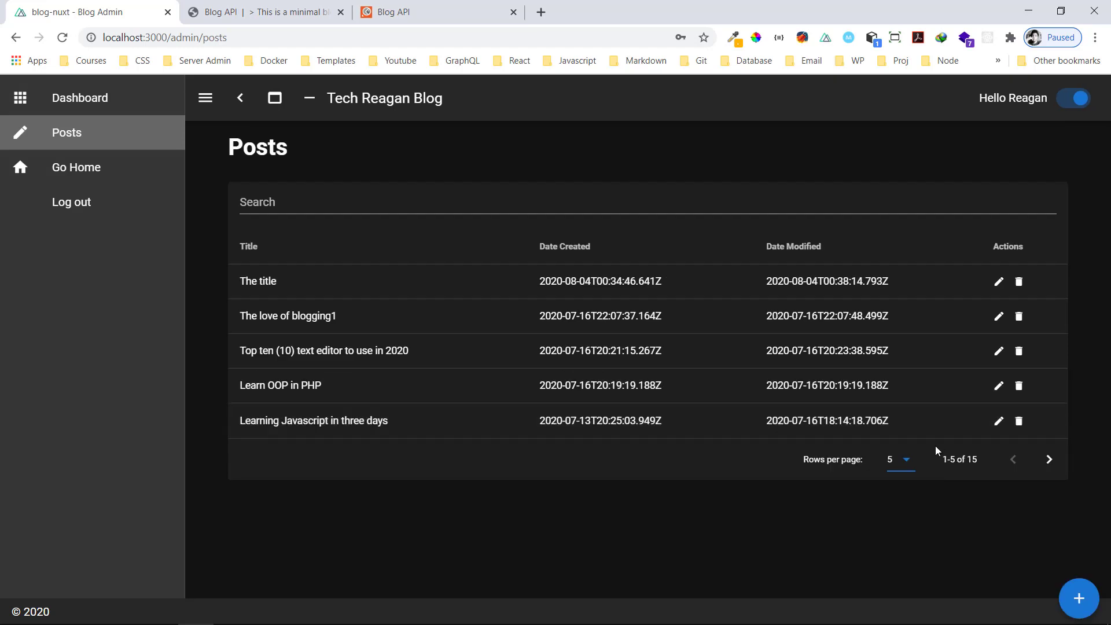
click(913, 466)
click(903, 505)
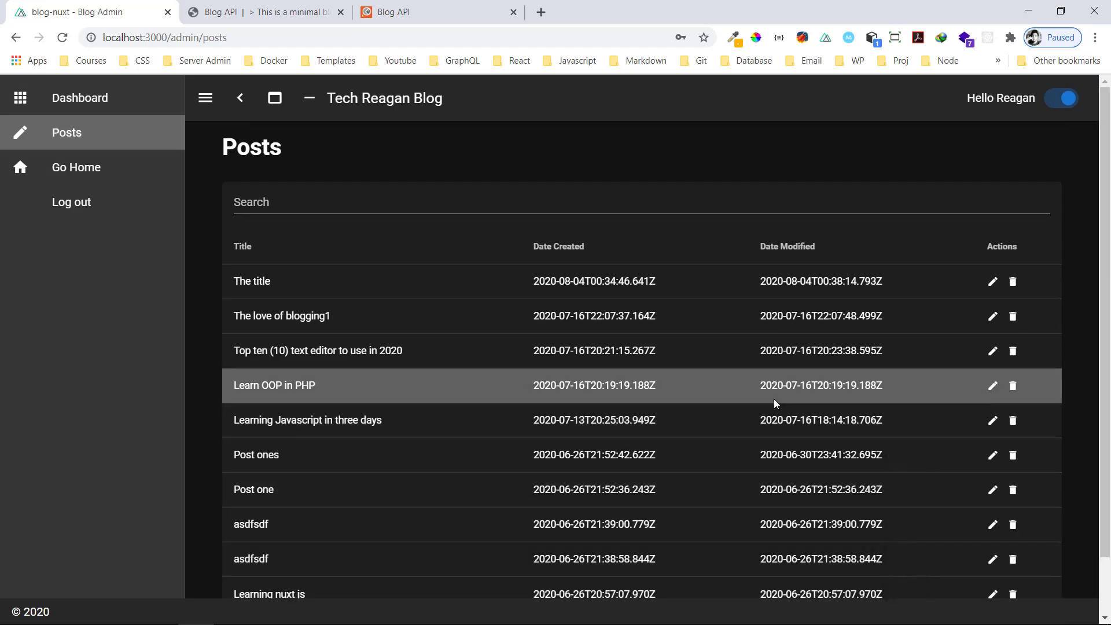
scroll(668, 412, down, 1)
scroll(392, 253, up, 1)
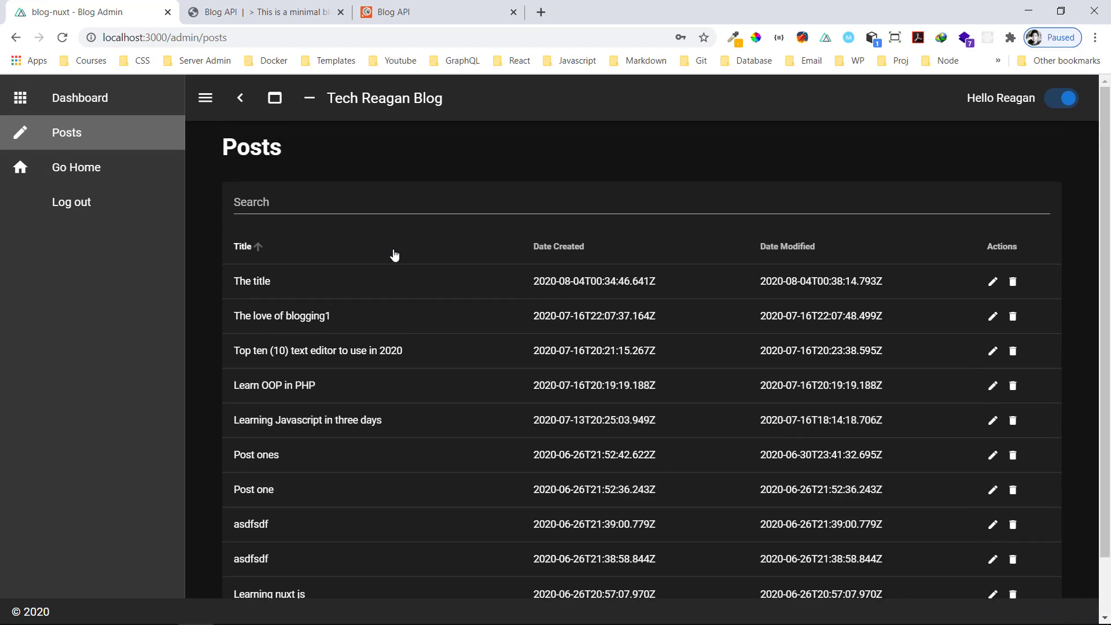
Filter the posts by searching 'OOp' and then 'love', clearing the search
click(286, 213)
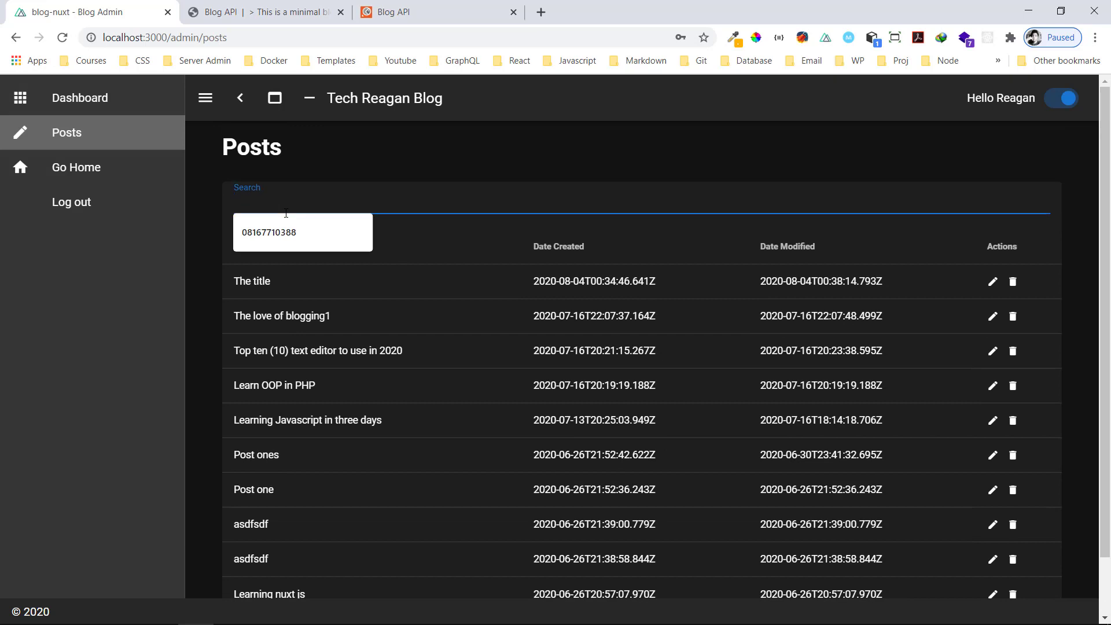
text(OOp)
key(BackSpace)
key(BackSpace)
key(BackSpace)
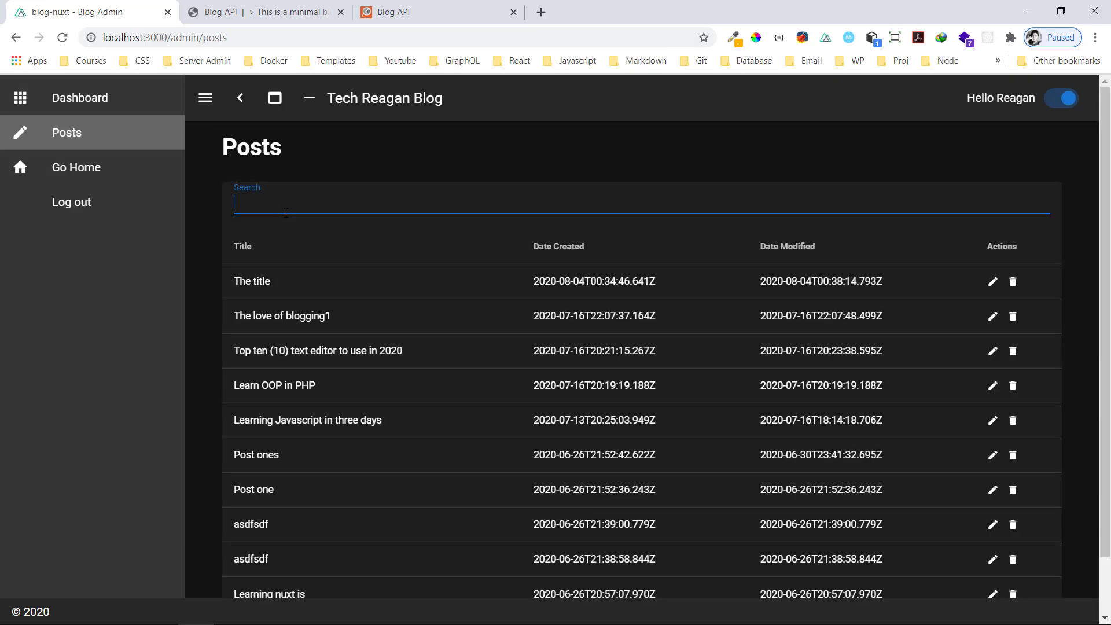
text(love)
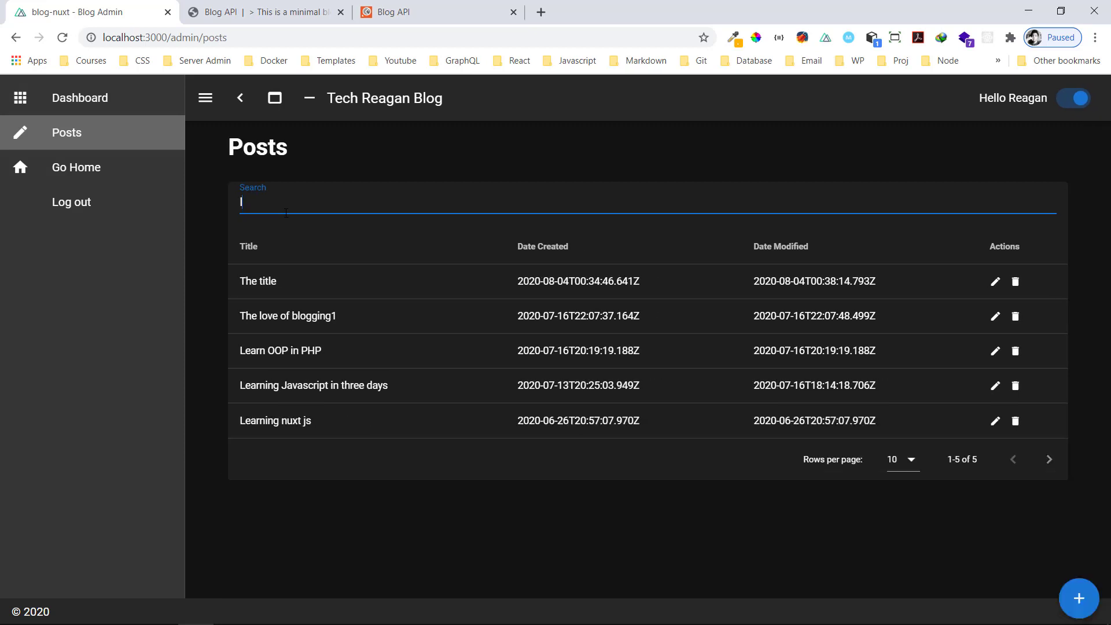
key(BackSpace)
key(BackSpace)
key(BackSpace)
key(BackSpace)
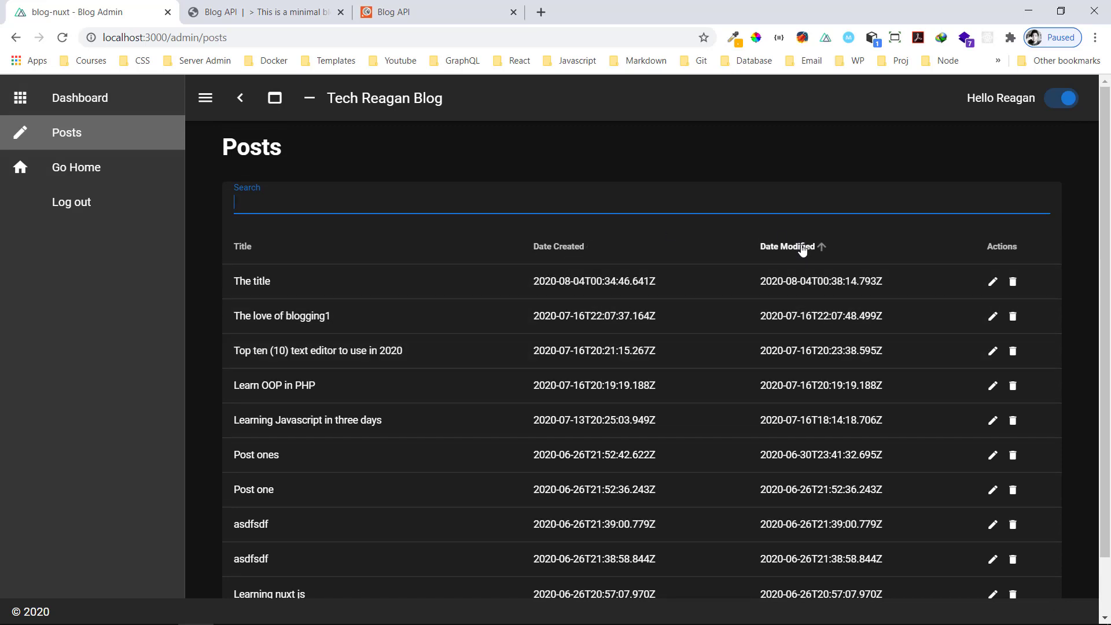
Sort by Date Created, then by Title descending, and open the Create Post form
click(571, 250)
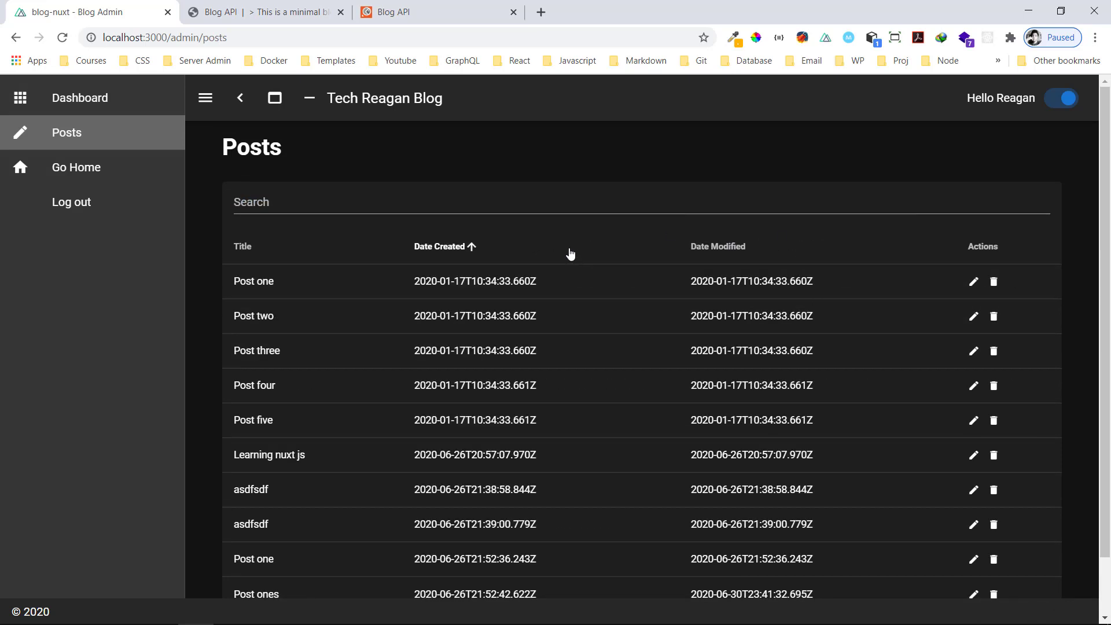
click(457, 259)
click(254, 254)
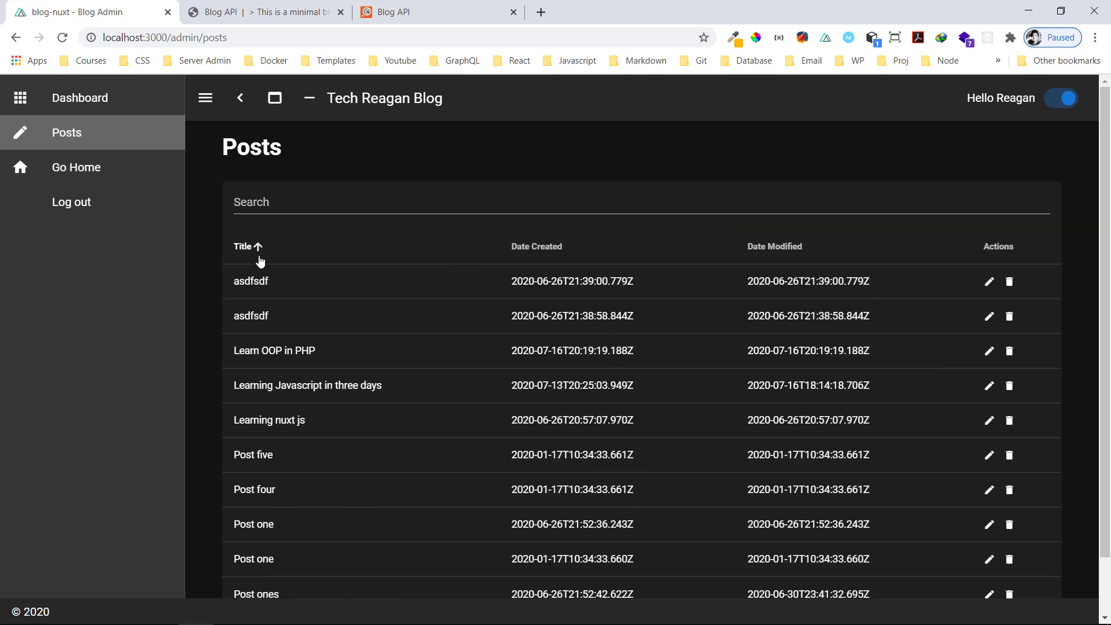
click(259, 259)
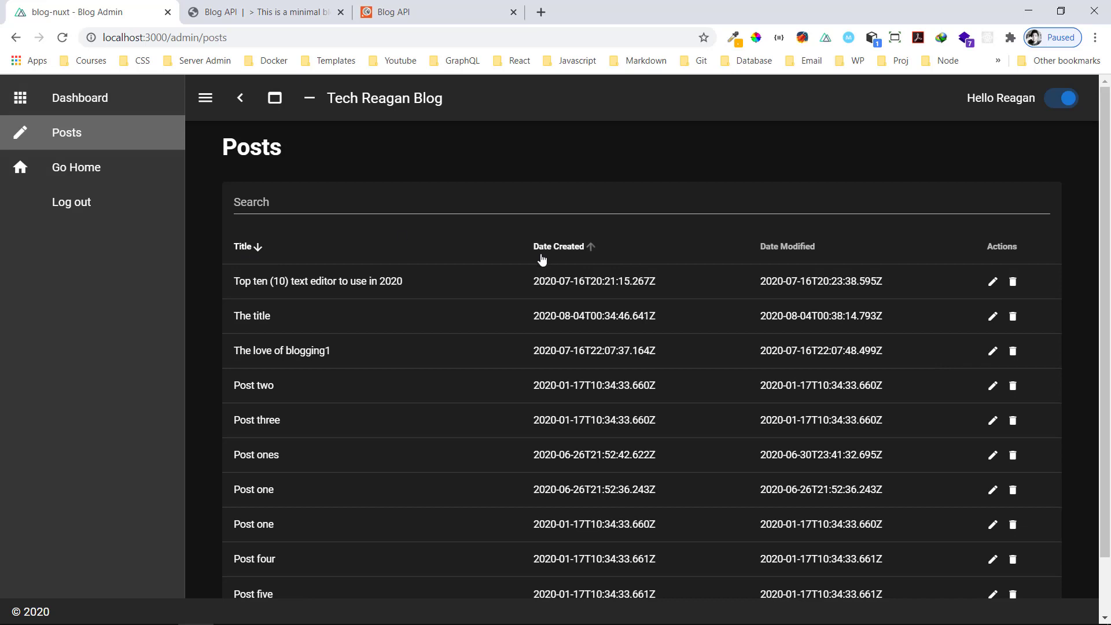
scroll(607, 303, down, 2)
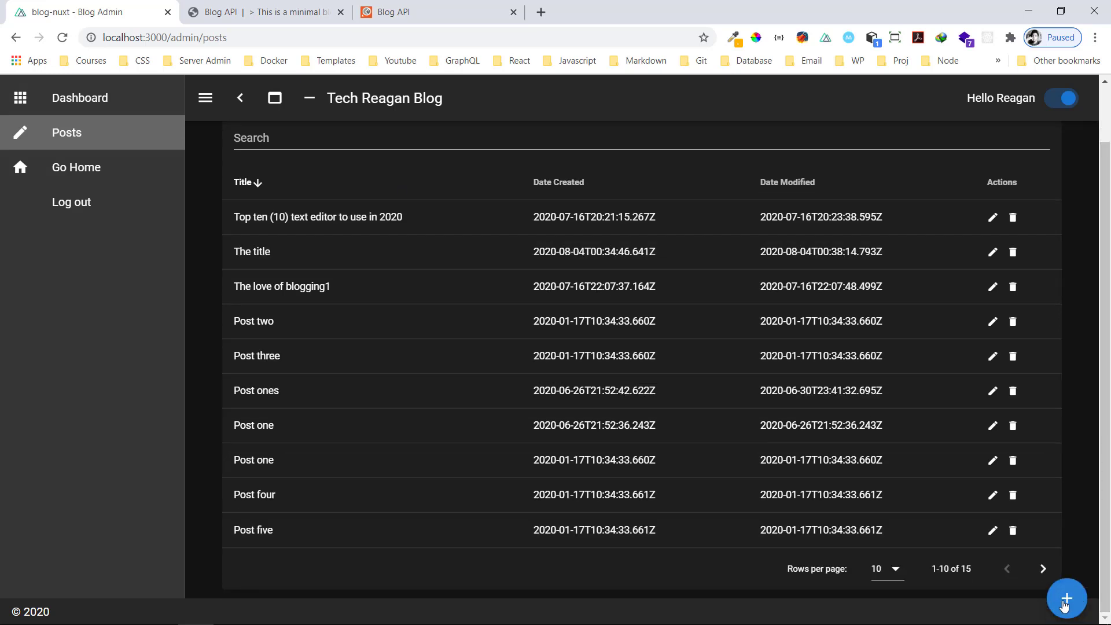
click(1067, 598)
Title the post 'Learn Javascript in 30 minutes' after testing the empty-title validation
click(307, 254)
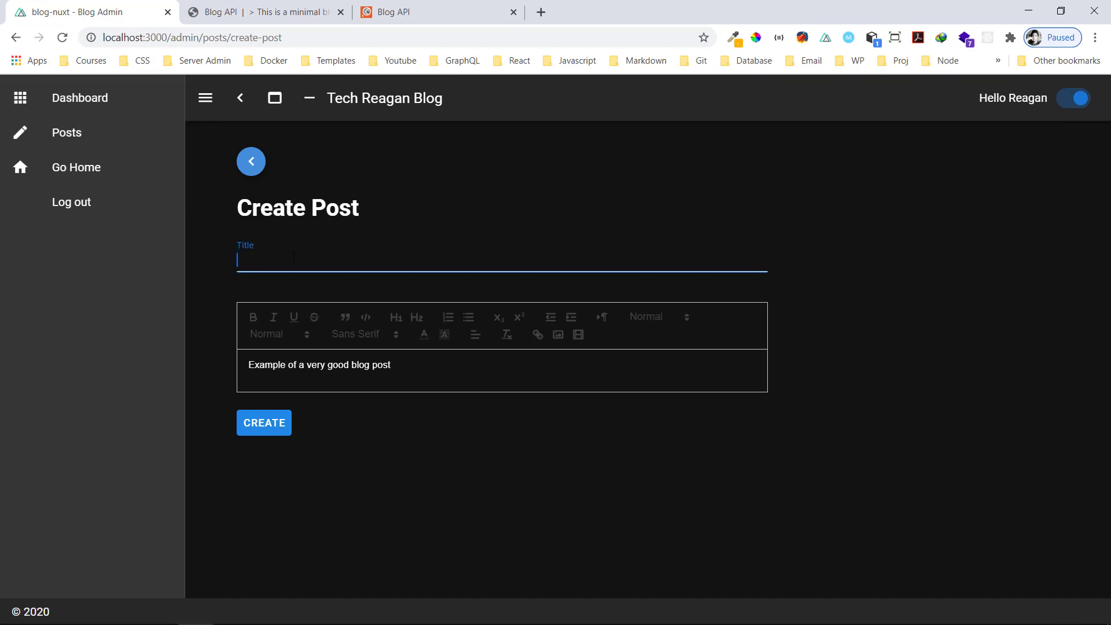
text(Learn J)
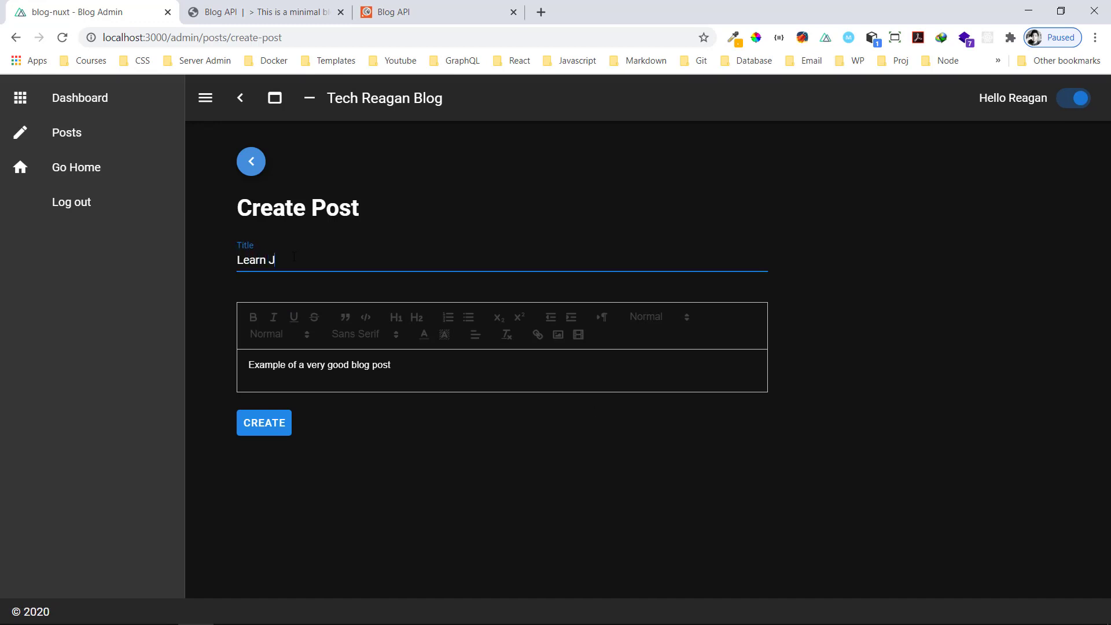
text(avascript in 30 minutes.)
key(ctrl+a)
key(BackSpace)
click(474, 422)
click(275, 425)
click(300, 261)
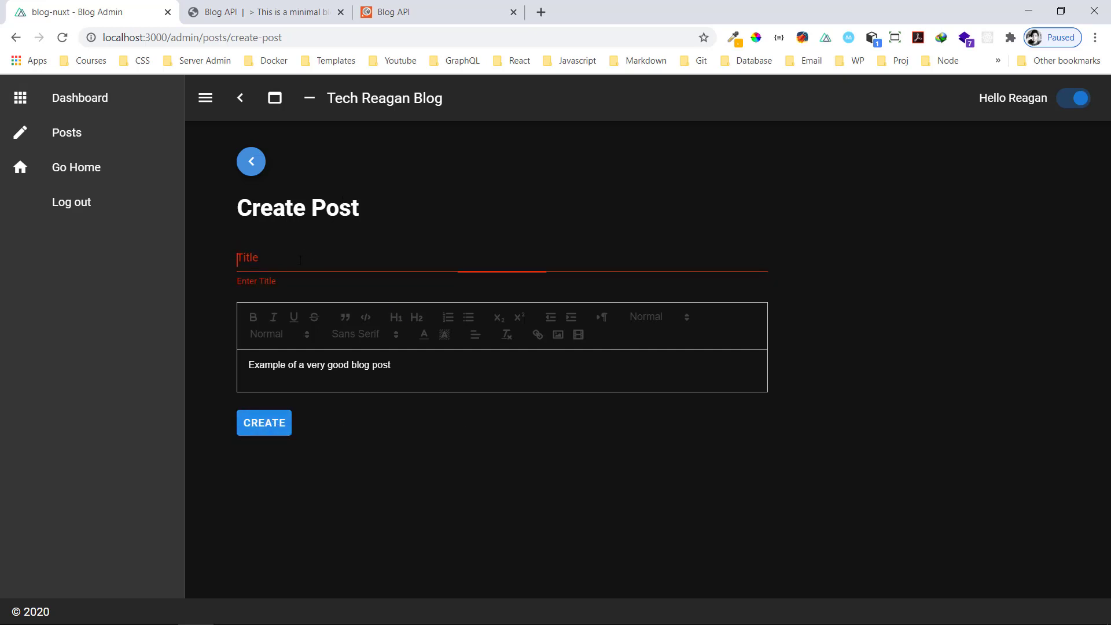
text(flutter)
key(ctrl+z)
text(Learn)
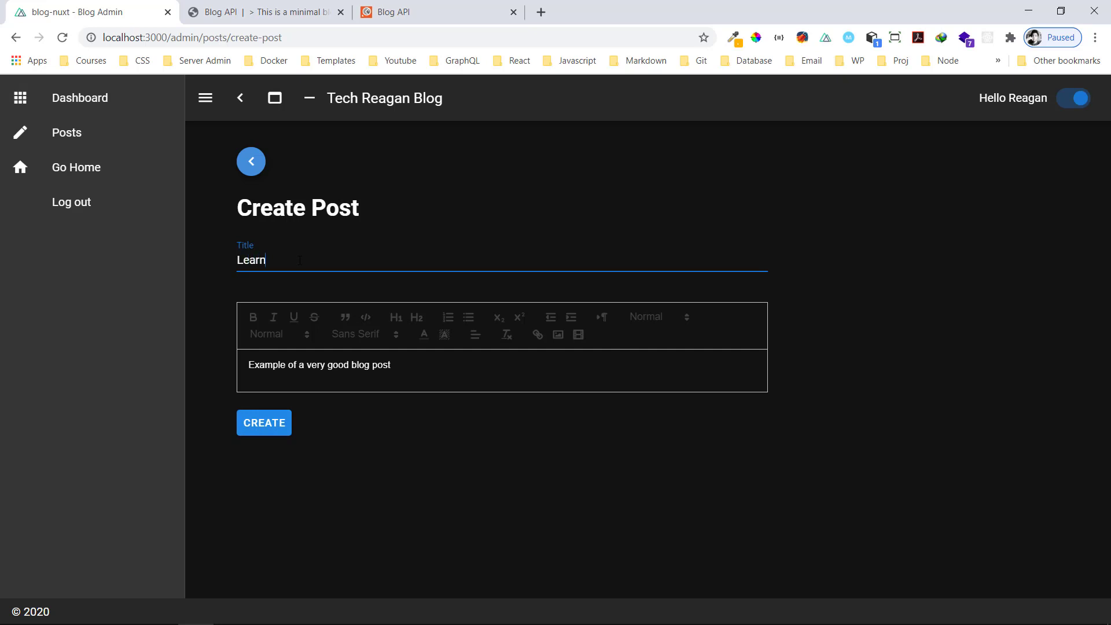
text( Javascript in 30 minutes)
Delete all the sample text from the post body
click(411, 364)
key(ctrl+a)
key(BackSpace)
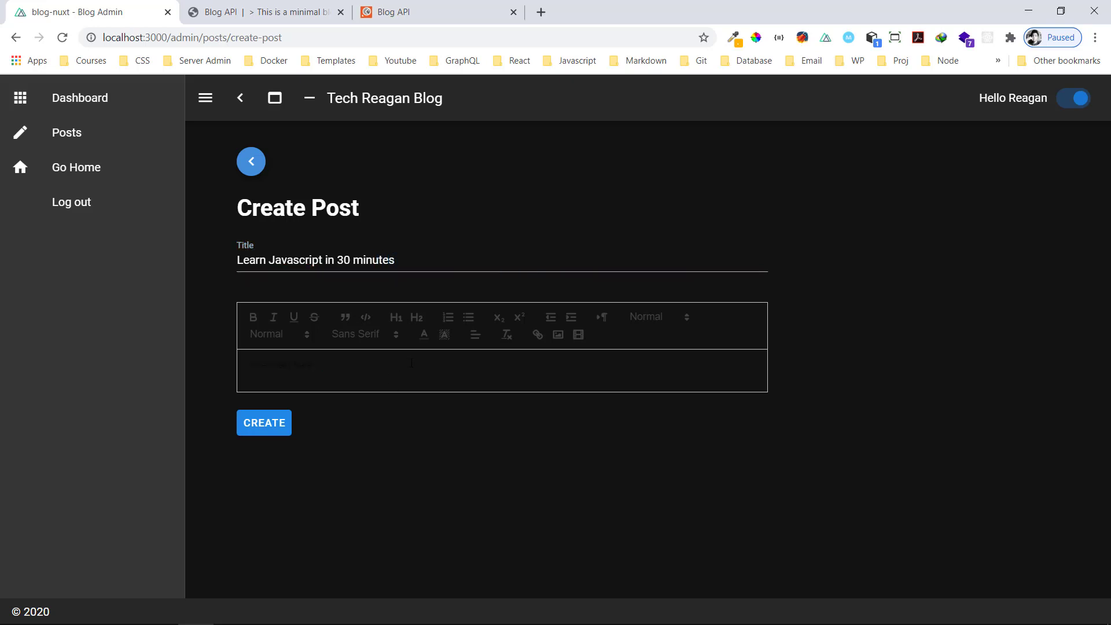
Add H2 heading 'Introduction to Javascript', then the line 'You can learn javascript easily.'
click(417, 319)
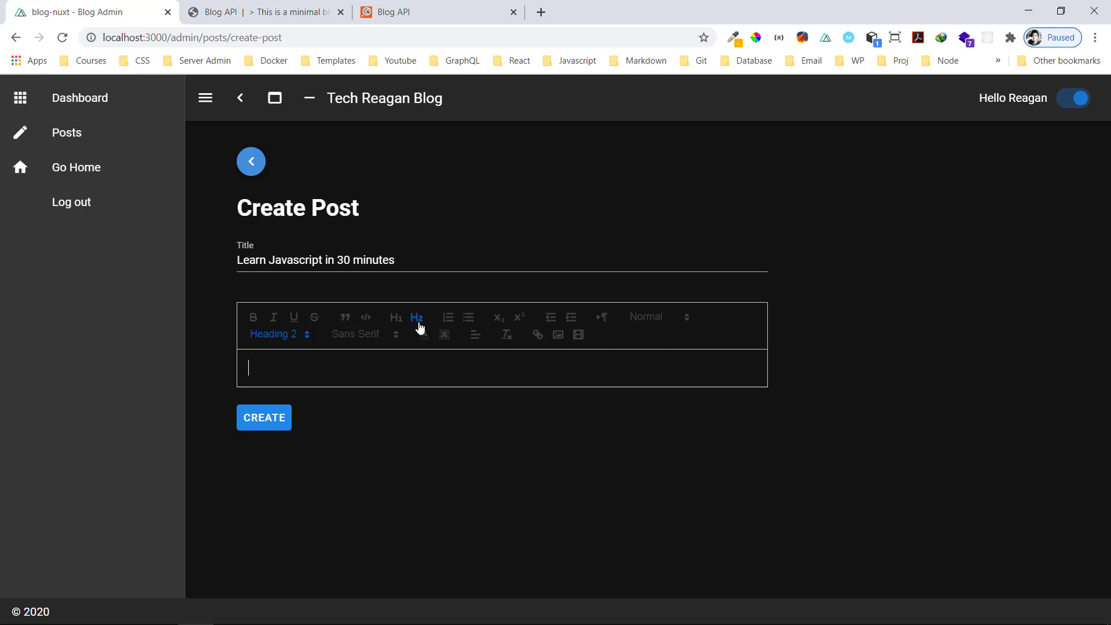
text(Introduct)
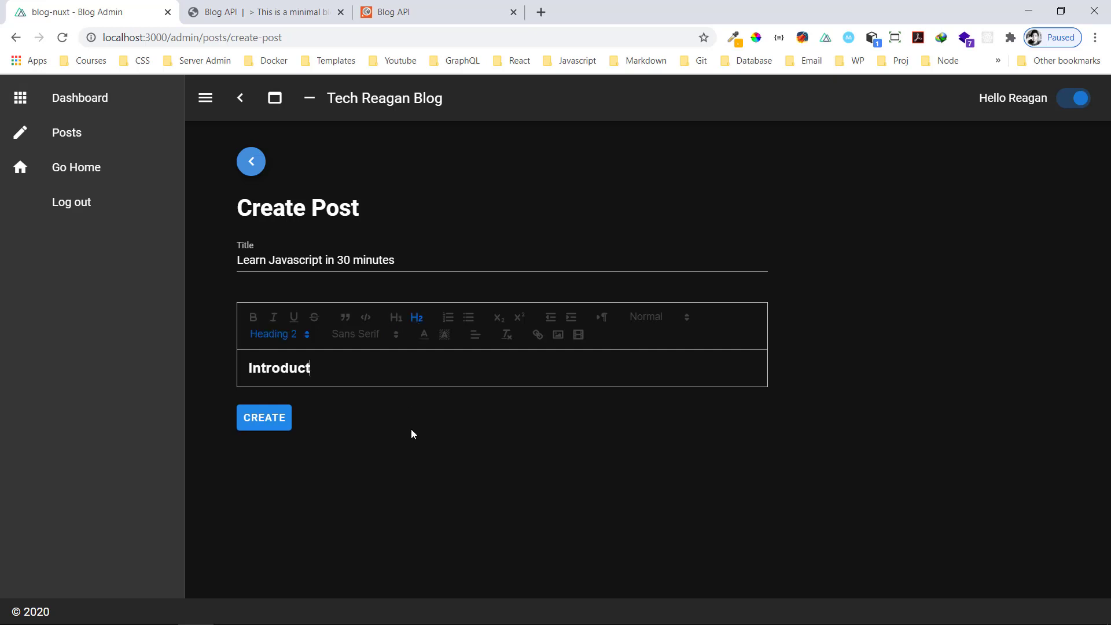
text(ion to Javascript)
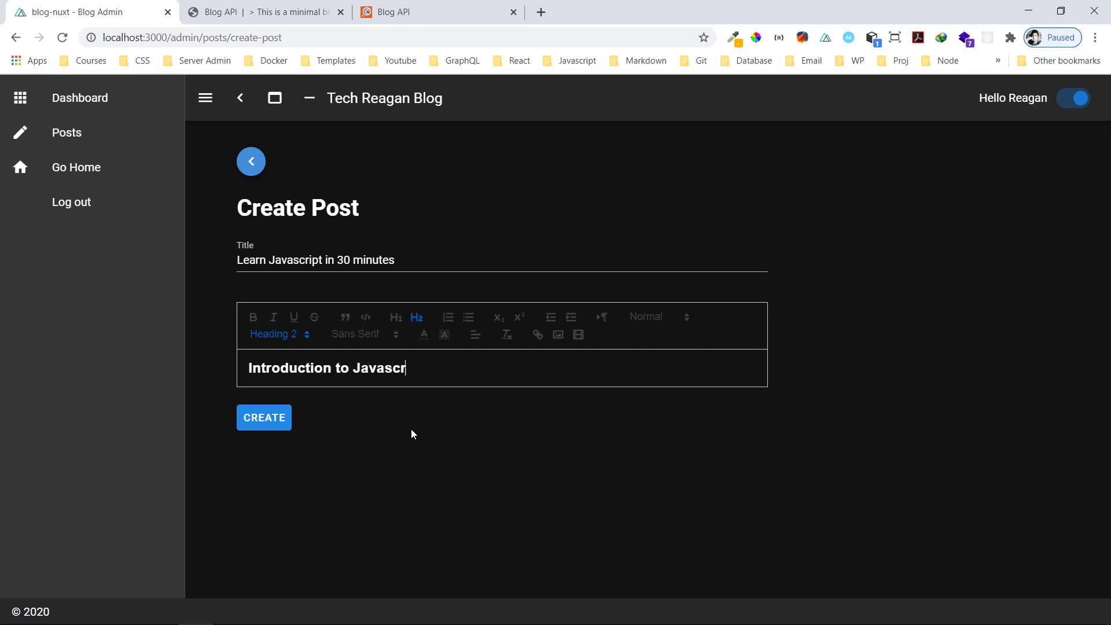
key(Return)
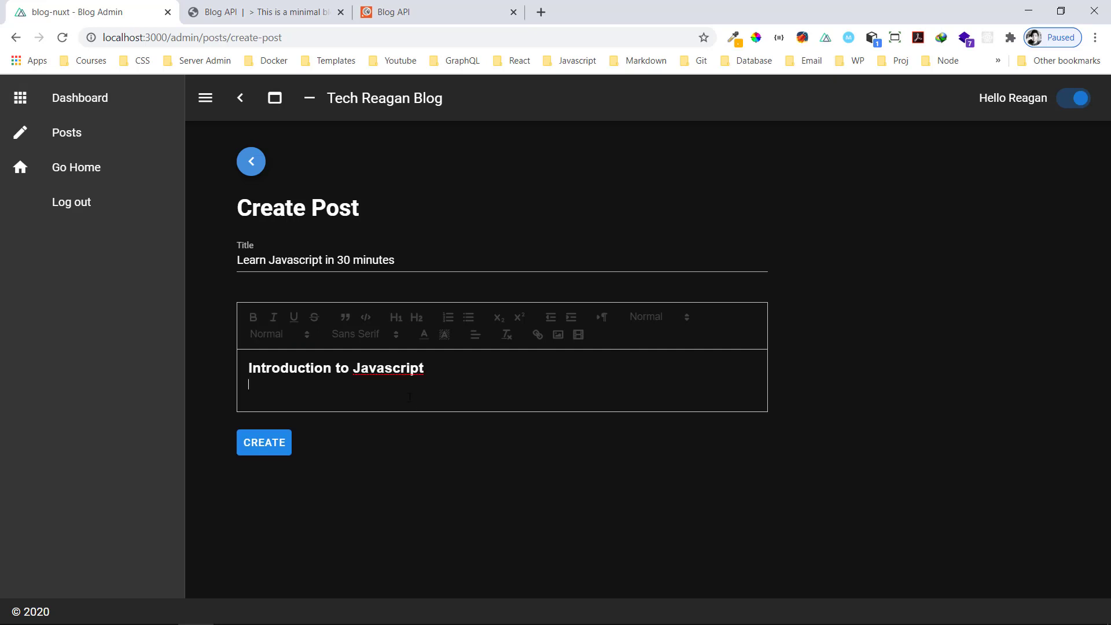
key(Return)
text(Yo)
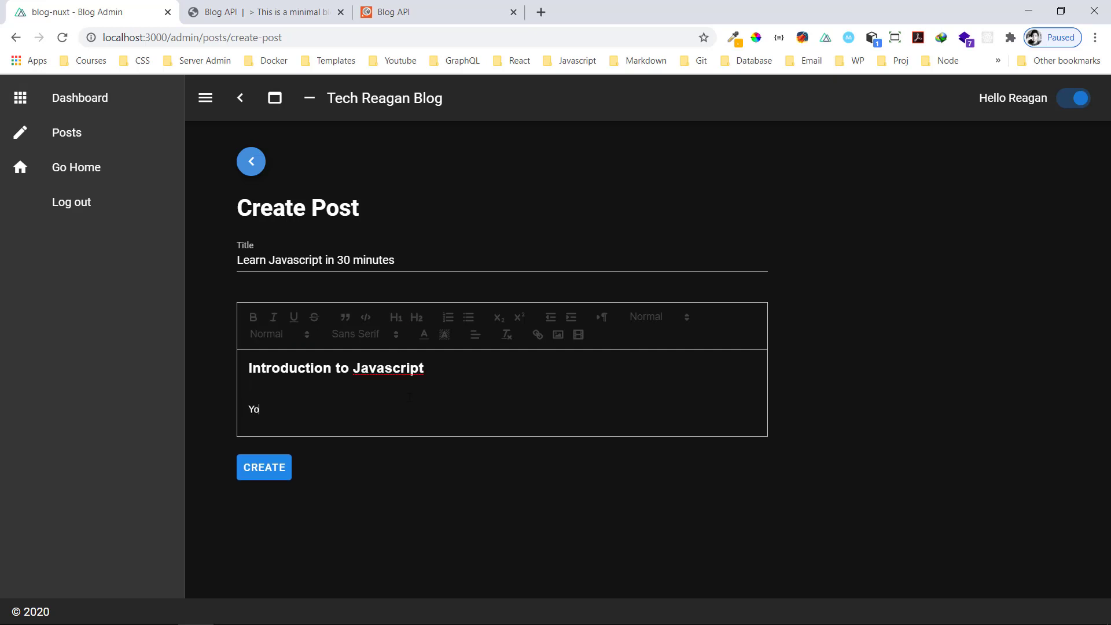
text(u can learn javascript e)
key(BackSpace)
text(easliy)
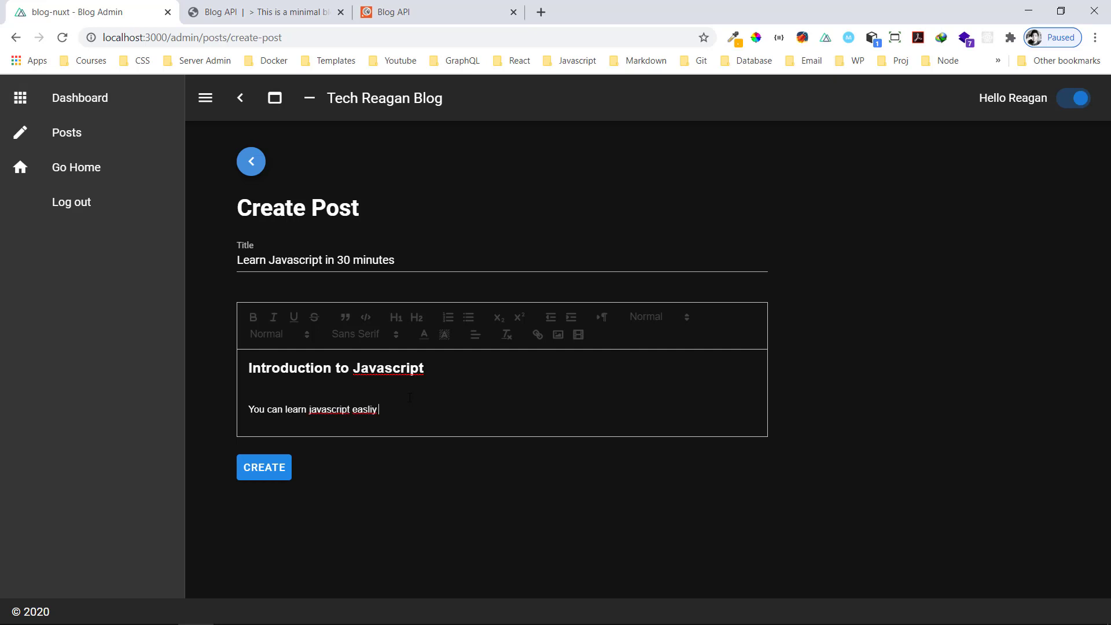
key(BackSpace)
key(BackSpace)
key(BackSpace)
key(BackSpace)
text(ily.)
key(Return)
key(Return)
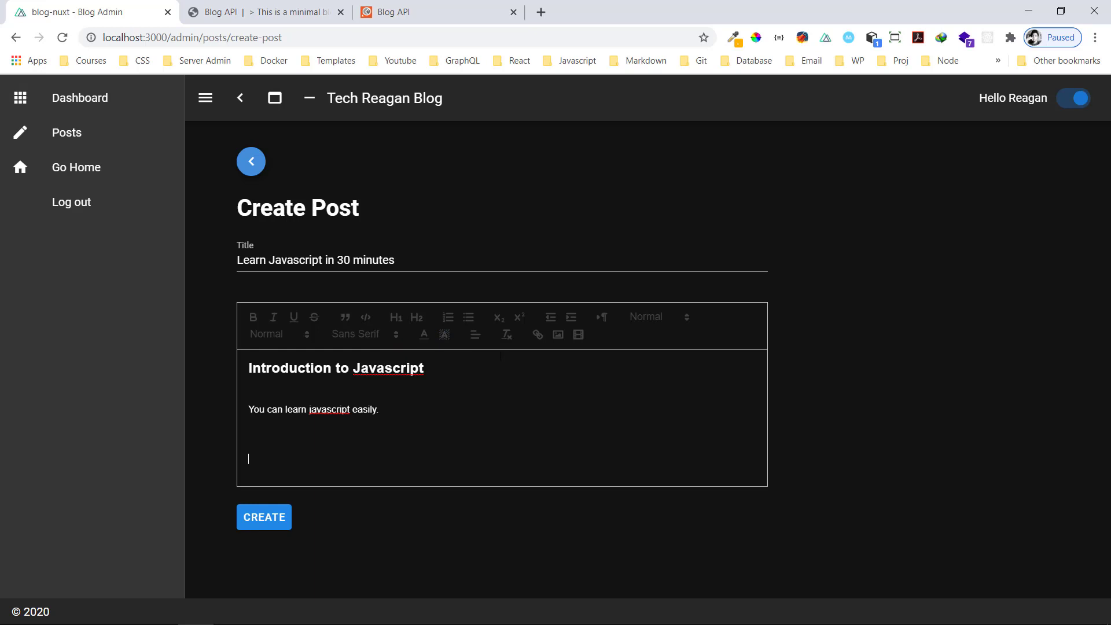
Insert a code block with if (name == 'reagan') { console.log('Hello reaga');
click(366, 318)
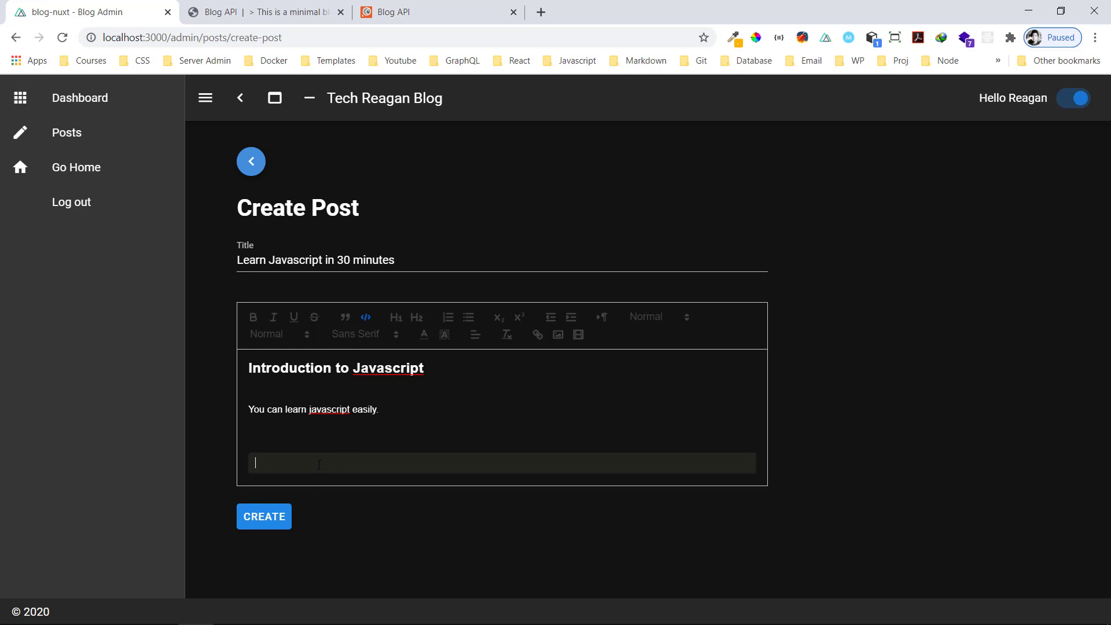
text(if (name == "reagan")
key(BackSpace)
text(') {)
key(Return)
text(console.lo)
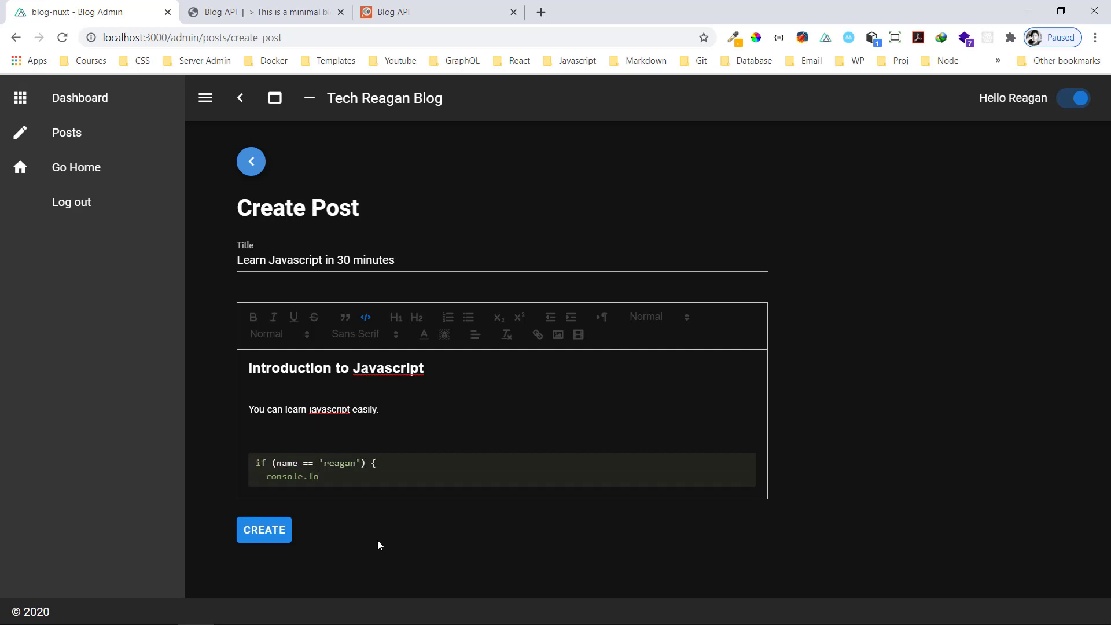
text(g('Hello reaga');)
Add the else branch logging "We don't know you" and the closing brace
key(Return)
text(} else {)
key(Return)
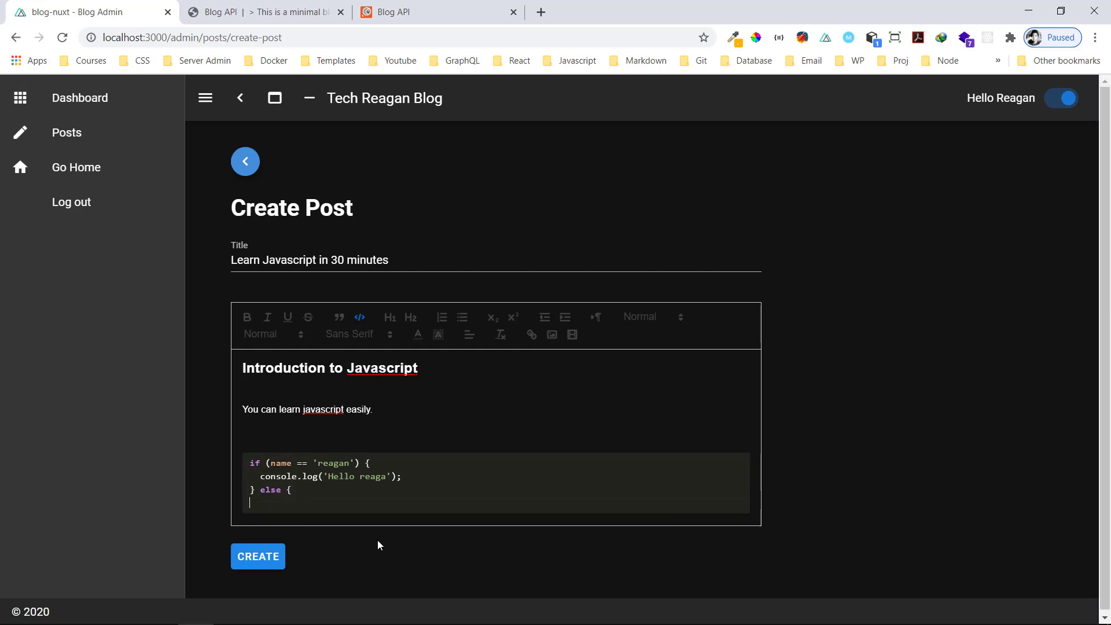
text(console.log("We don't know you)
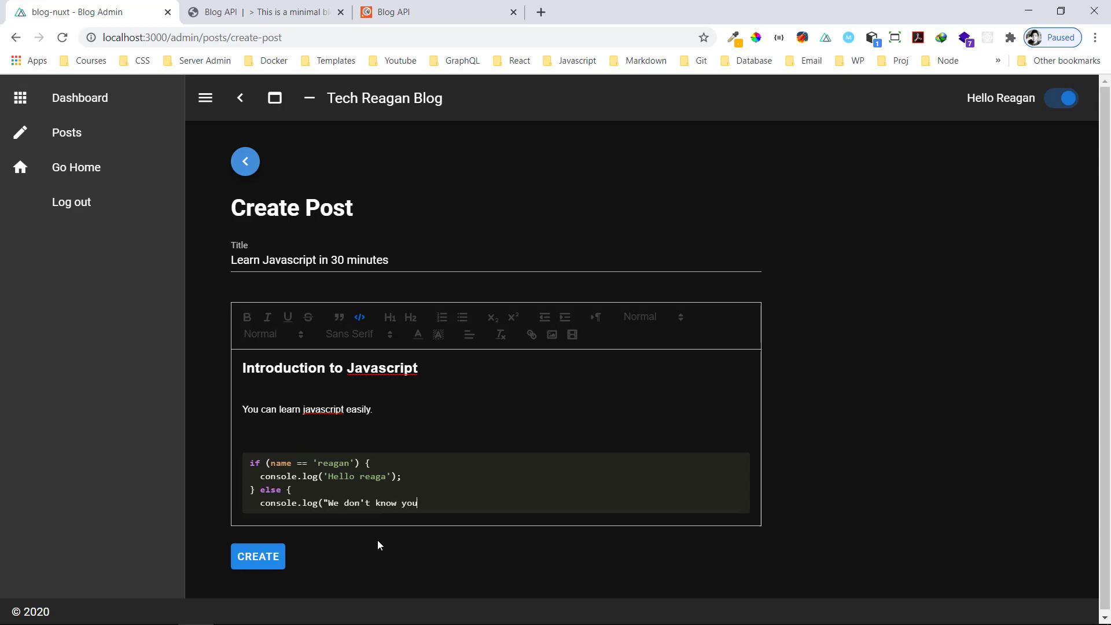
text(");)
key(Return)
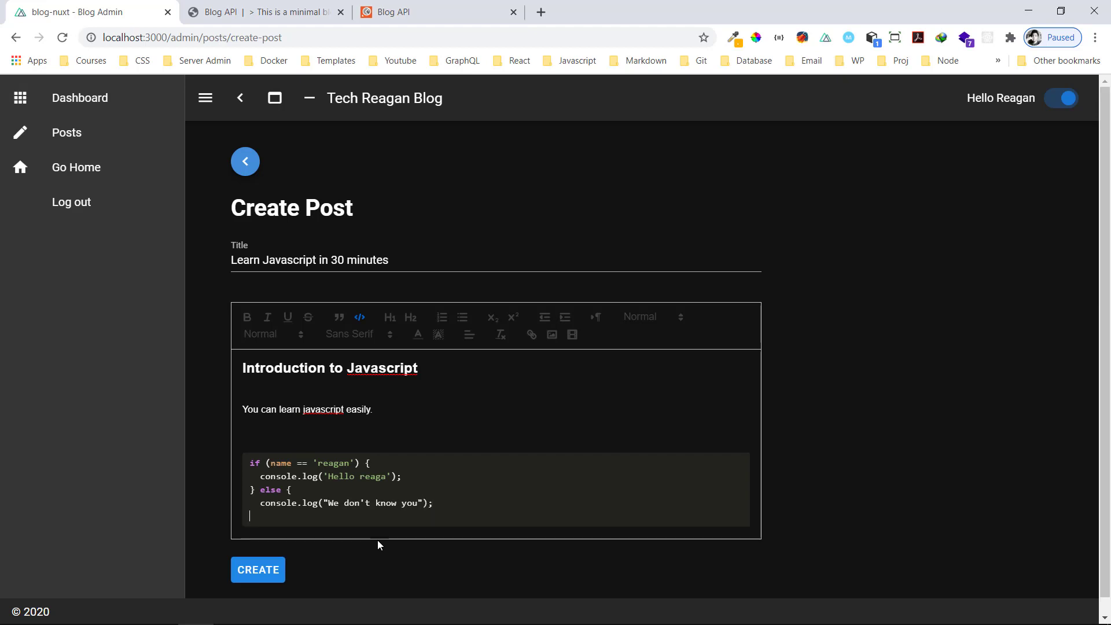
text(})
Change the else message's double quotes to single quotes
click(368, 503)
text(\)
key(BackSpace)
text(')
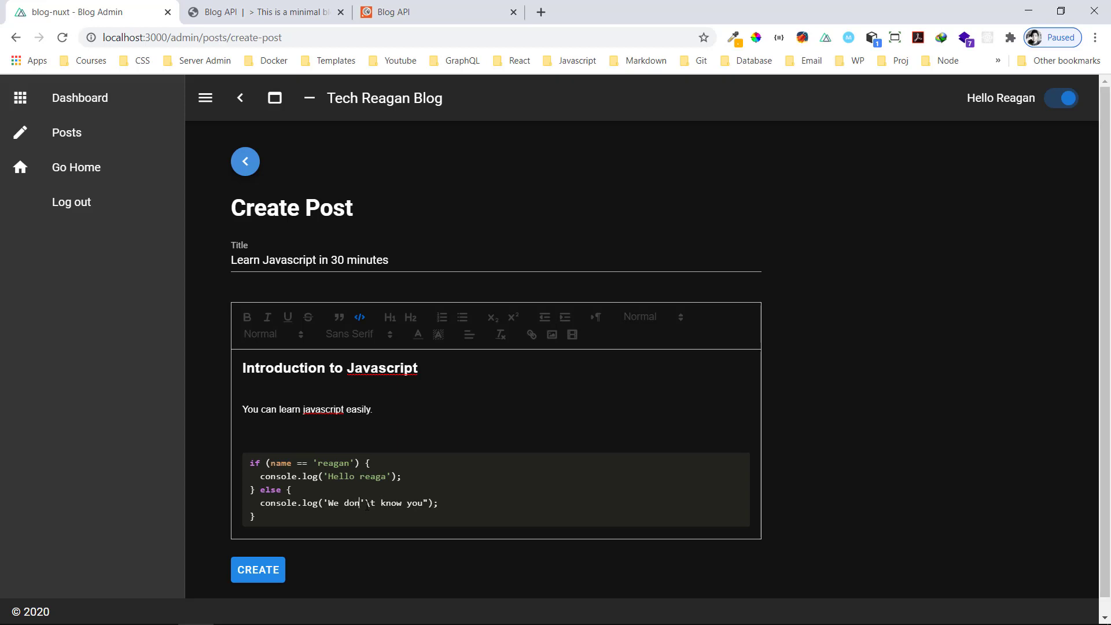
key(End)
key(Left)
key(Left)
key(BackSpace)
text(')
Escape the apostrophe in don't with a backslash and create the post
click(369, 503)
key(BackSpace)
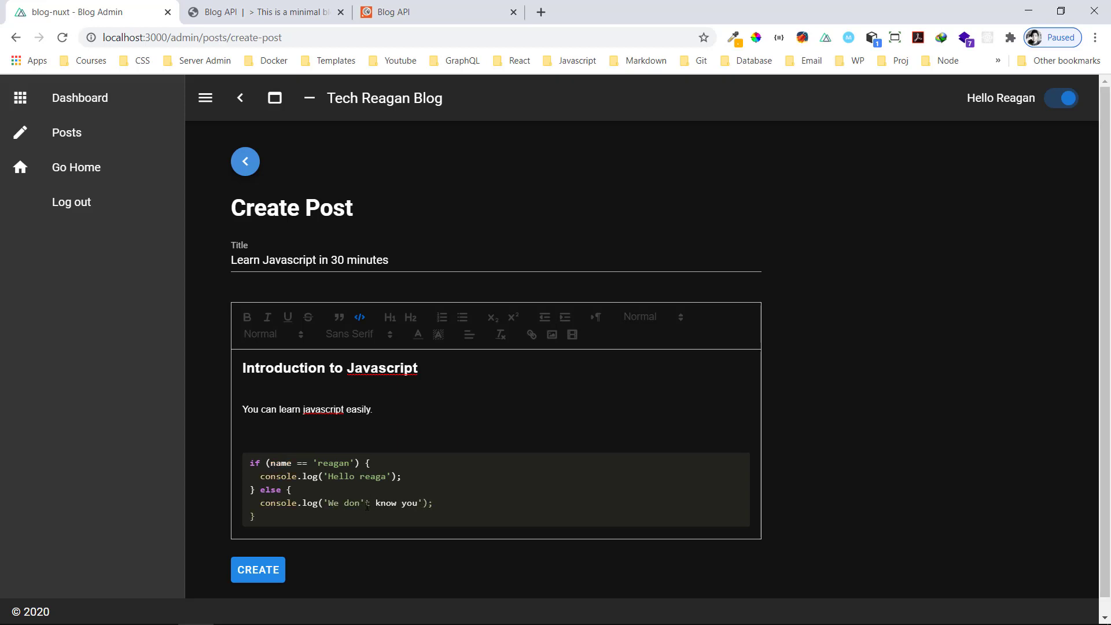
key(Left)
text(\)
key(BackSpace)
text(\)
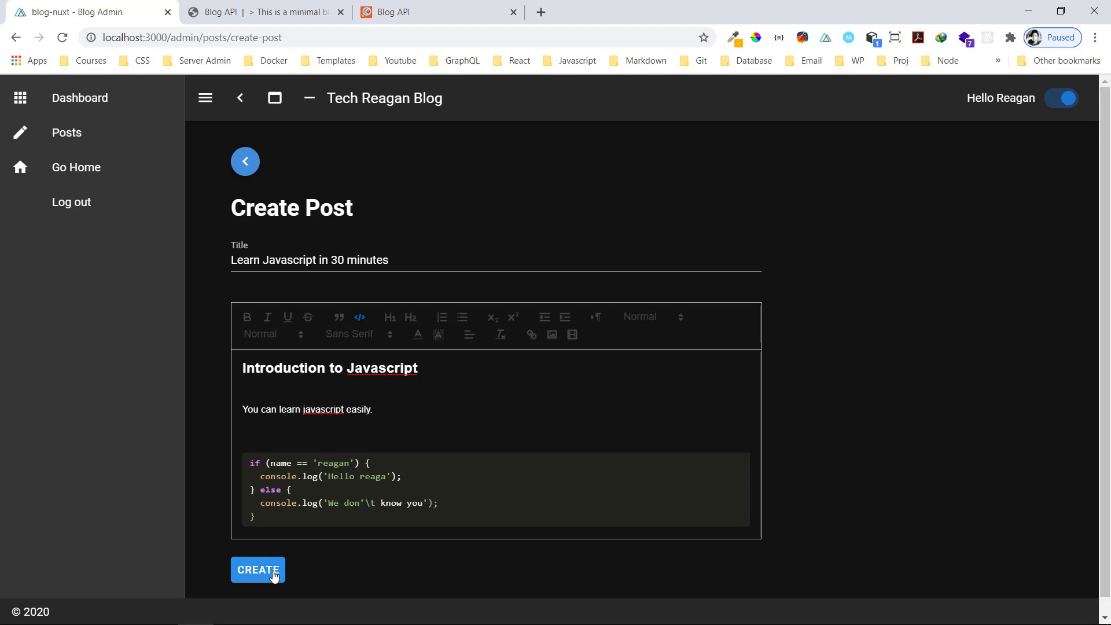
scroll(365, 550, down, 1)
click(269, 565)
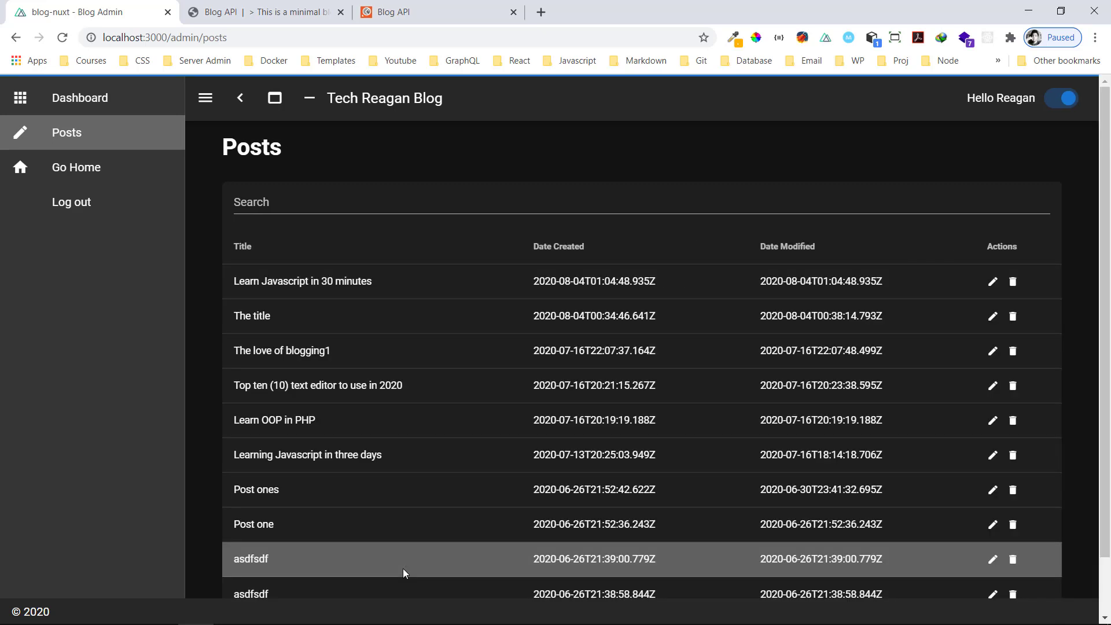
Scroll the admin Posts table showing 'Learn Javascript in 30 minutes' first
scroll(472, 434, down, 1)
scroll(637, 376, up, 1)
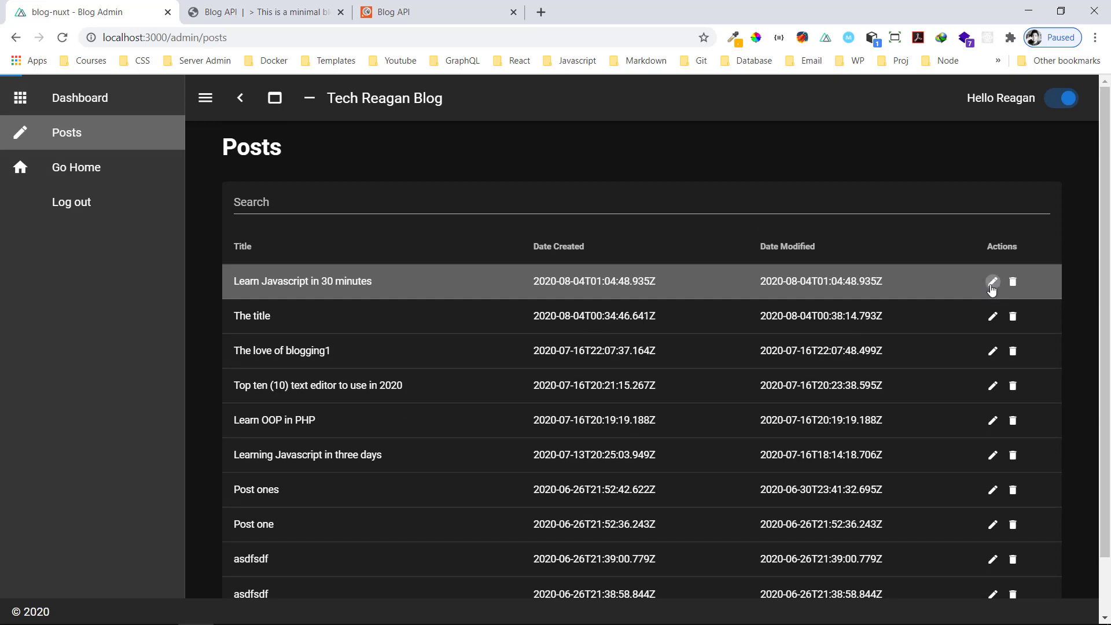
Edit the new post, capitalising the S of JavaScript in the title and heading
click(992, 284)
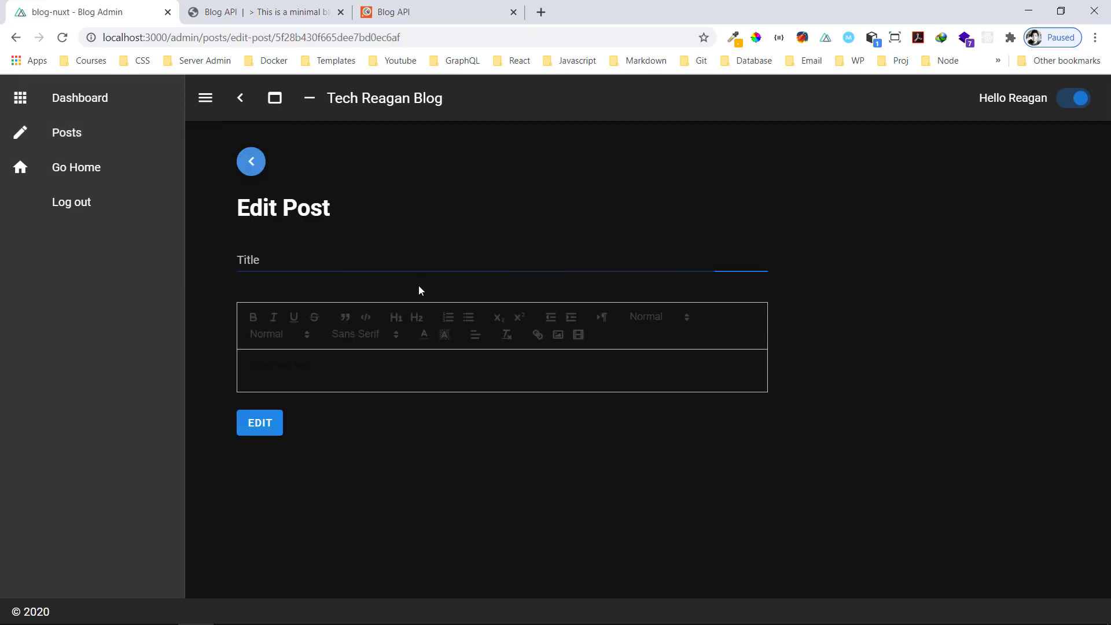
click(433, 267)
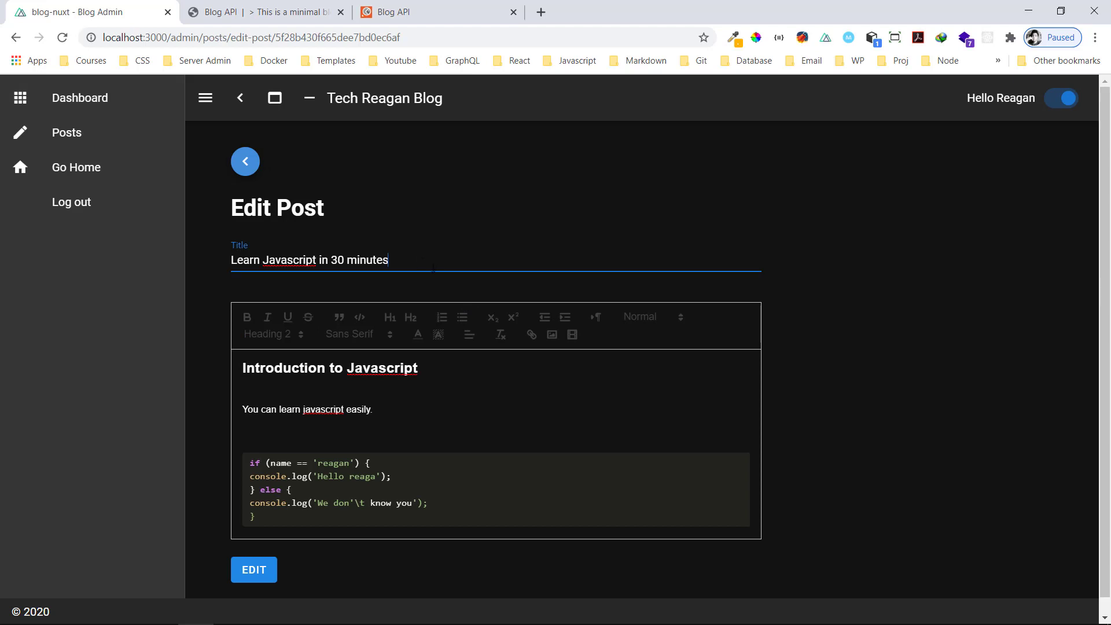
click(297, 273)
key(BackSpace)
text(S)
click(386, 375)
key(BackSpace)
text(S)
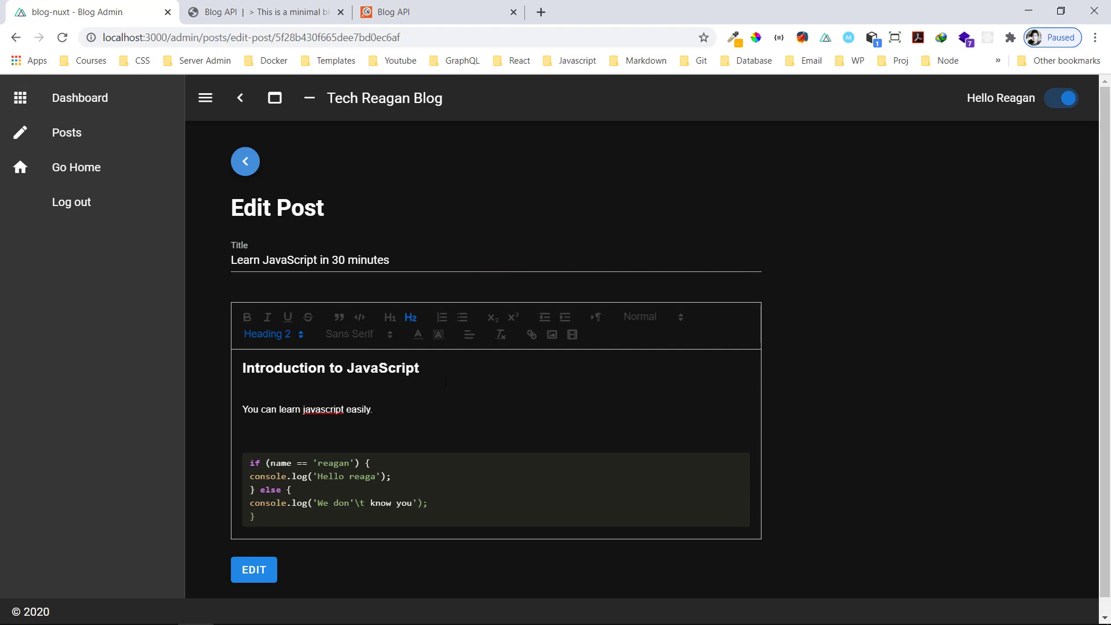
text(.)
Change 'javascript' to 'JavaScript' in the paragraph and save the edit
click(327, 409)
key(BackSpace)
text(S)
key(Left)
key(Left)
key(Left)
key(Left)
key(BackSpace)
text(J)
click(258, 576)
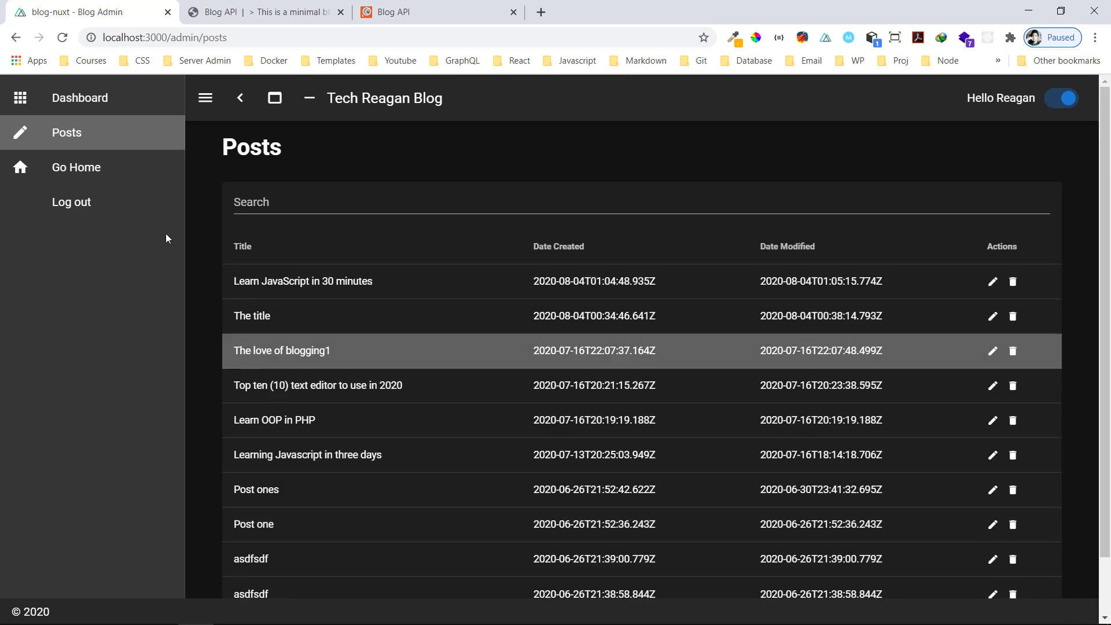
right_click(92, 173)
key(Escape)
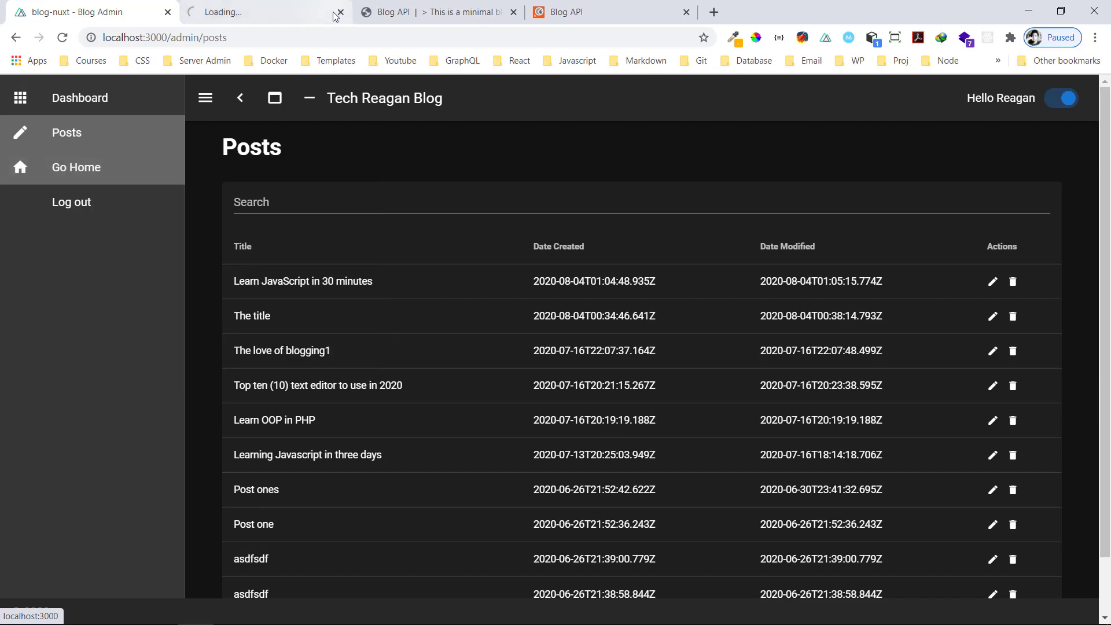
click(249, 12)
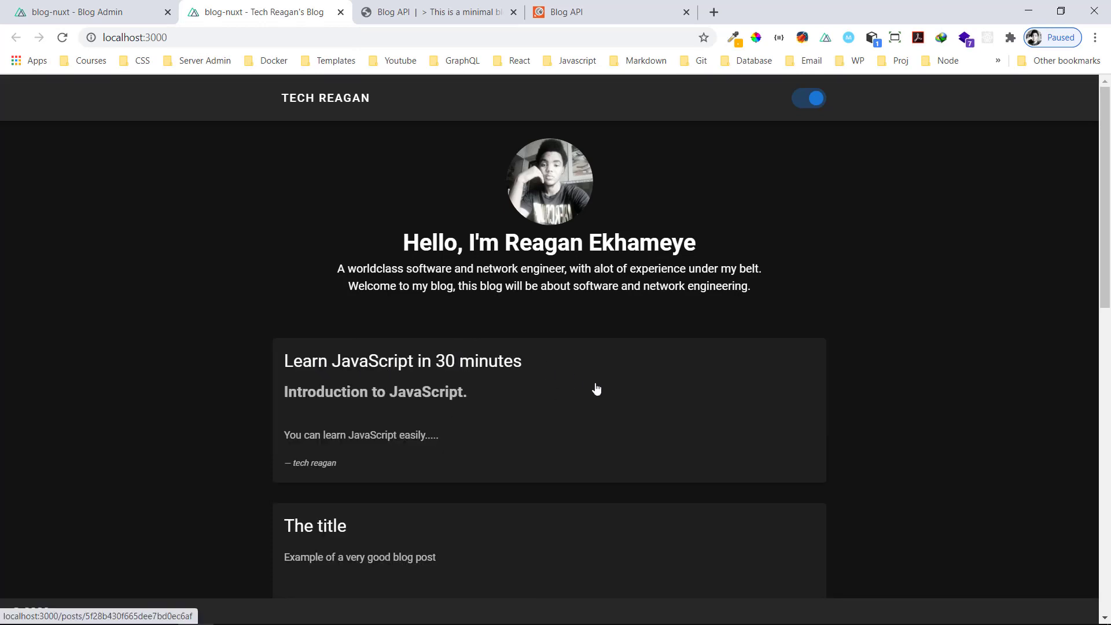
scroll(440, 405, down, 2)
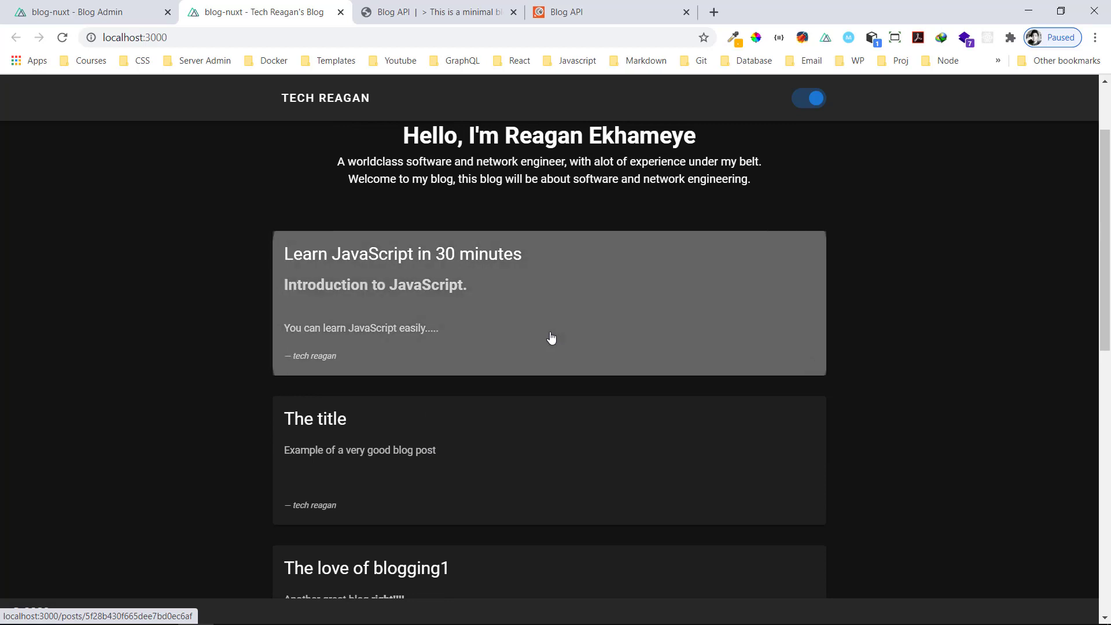
click(551, 340)
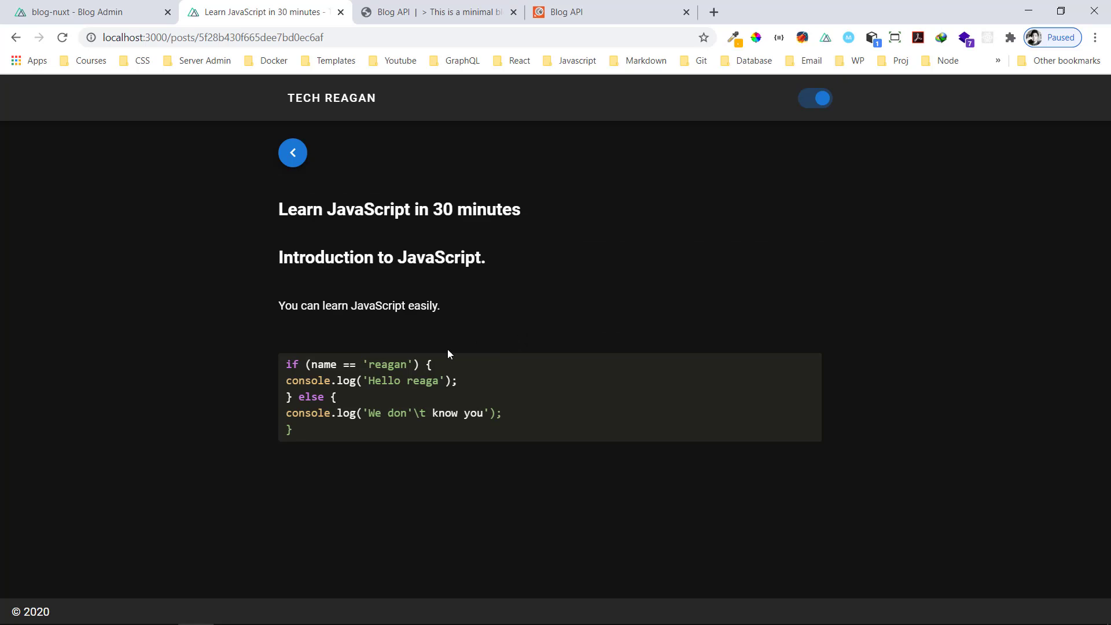
drag(419, 418, 415, 417)
click(502, 415)
drag(406, 427, 287, 364)
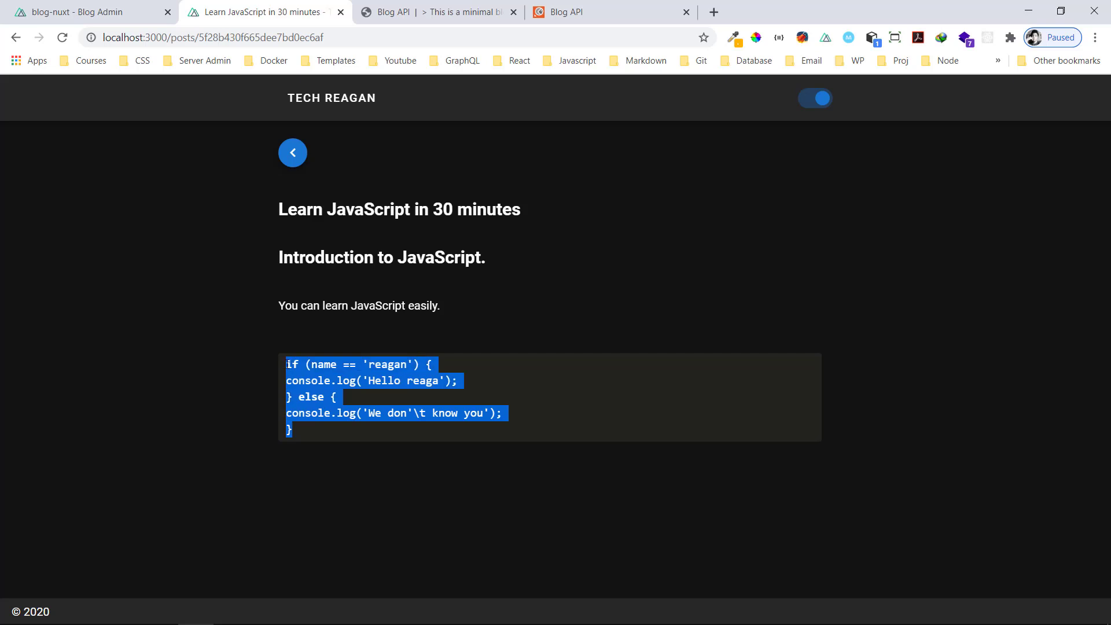
click(310, 114)
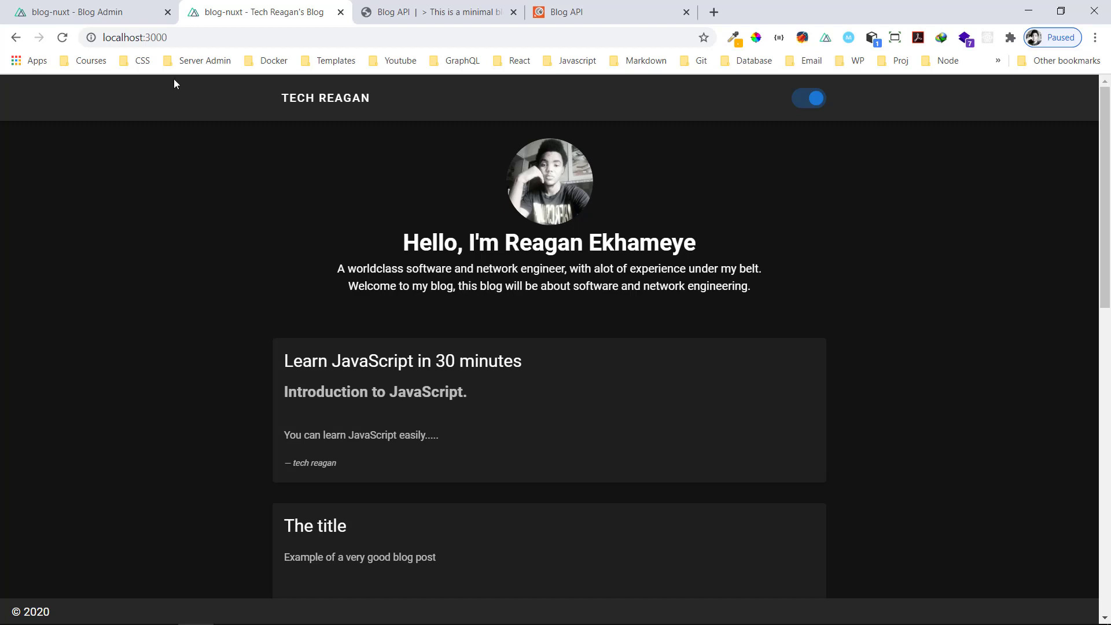
Permanently delete the 'Learn JavaScript in 30 minutes' post from the admin posts list
click(79, 12)
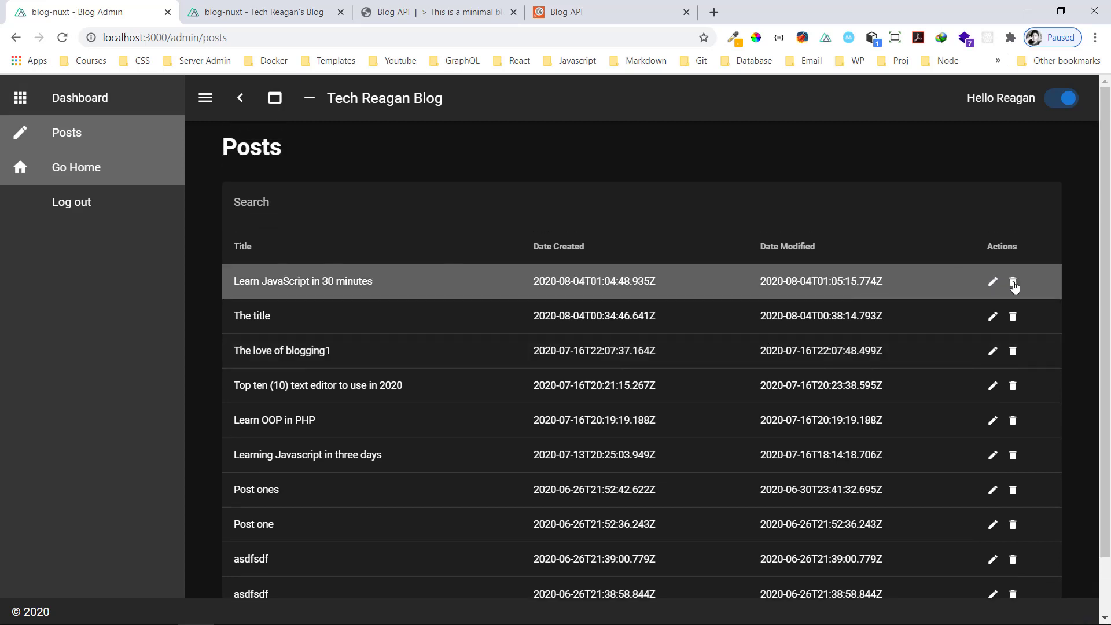
click(1013, 282)
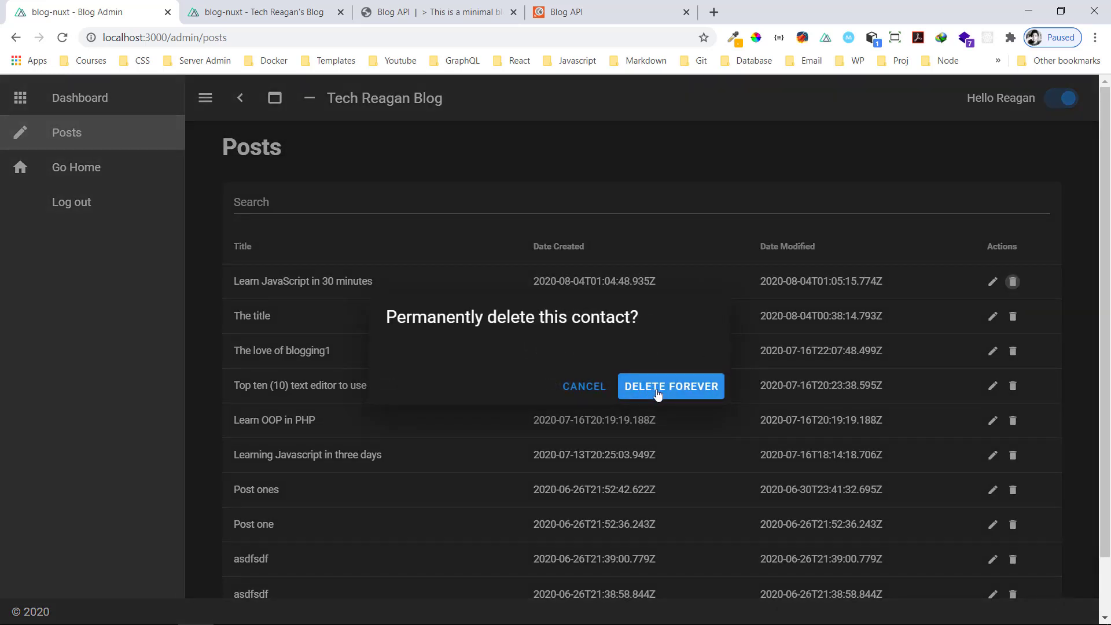
click(658, 394)
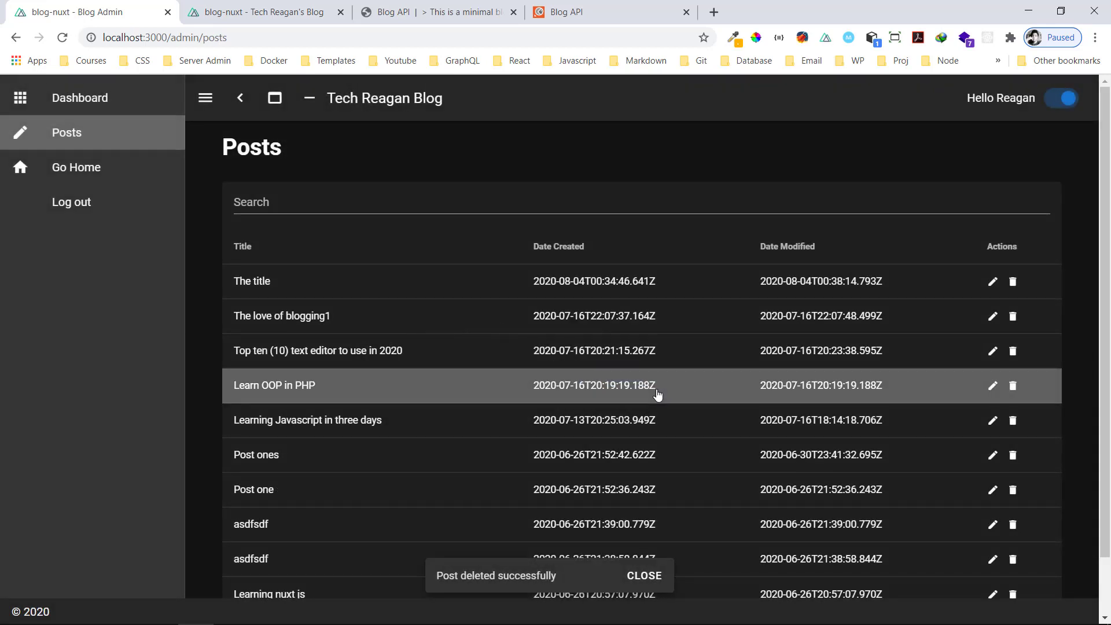
scroll(687, 427, down, 1)
scroll(688, 431, up, 1)
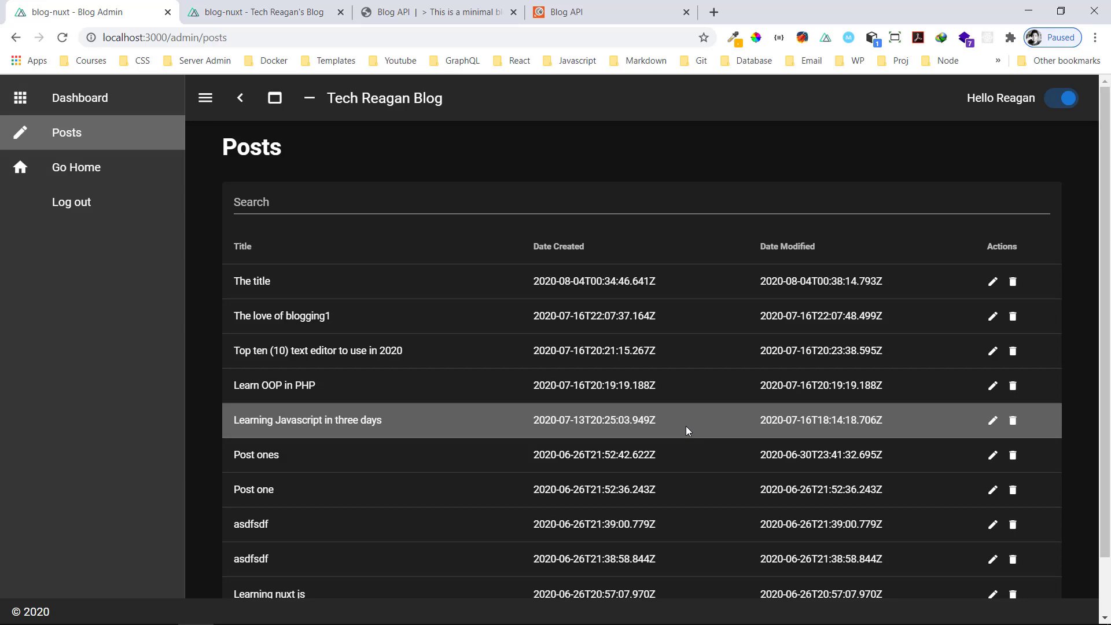
click(463, 16)
Skim the API docs and briefly expand, then collapse, the Register user endpoint
scroll(504, 331, down, 5)
scroll(503, 331, up, 5)
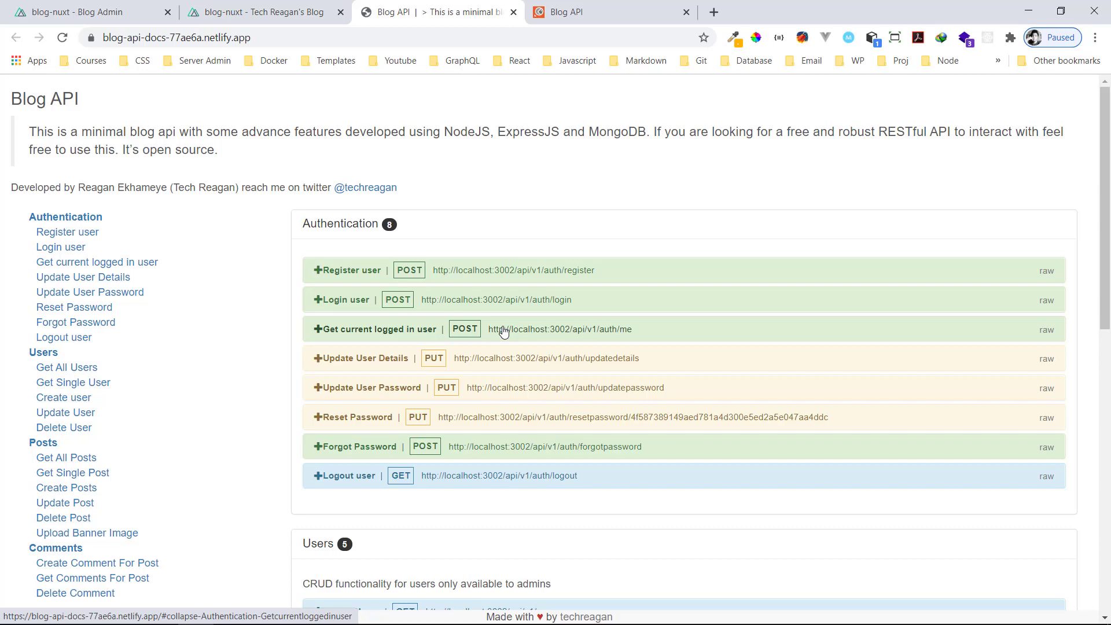
scroll(503, 331, down, 6)
scroll(508, 322, up, 6)
click(339, 268)
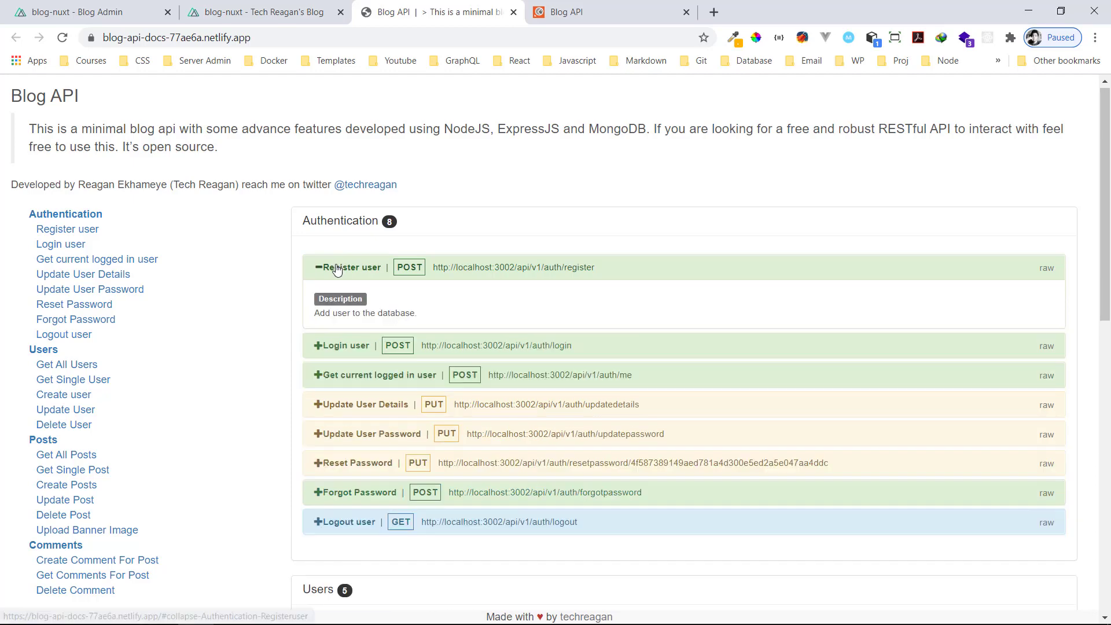
click(338, 268)
Expand Get All Posts and highlight its pagination, search, select and sort query options
scroll(398, 396, down, 6)
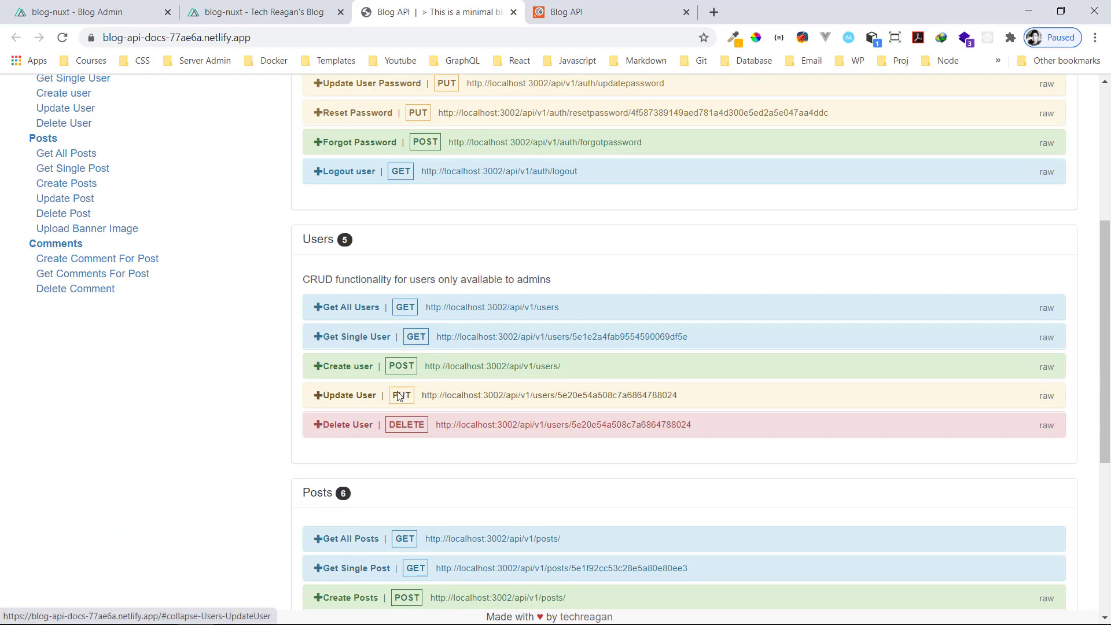
scroll(347, 376, up, 3)
click(67, 301)
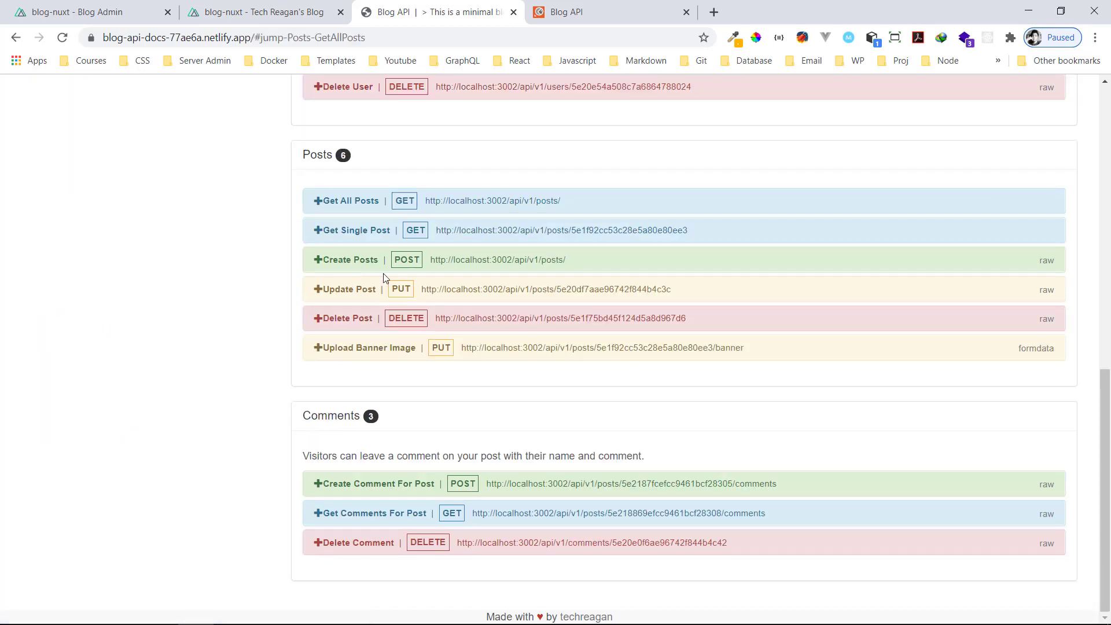
click(339, 203)
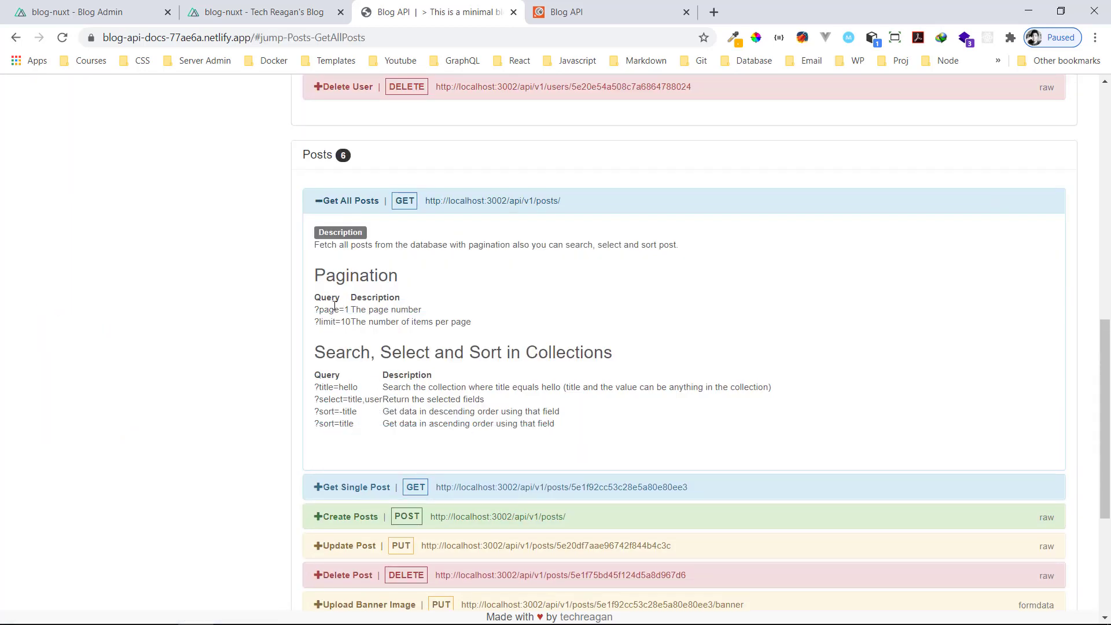
drag(307, 298, 400, 399)
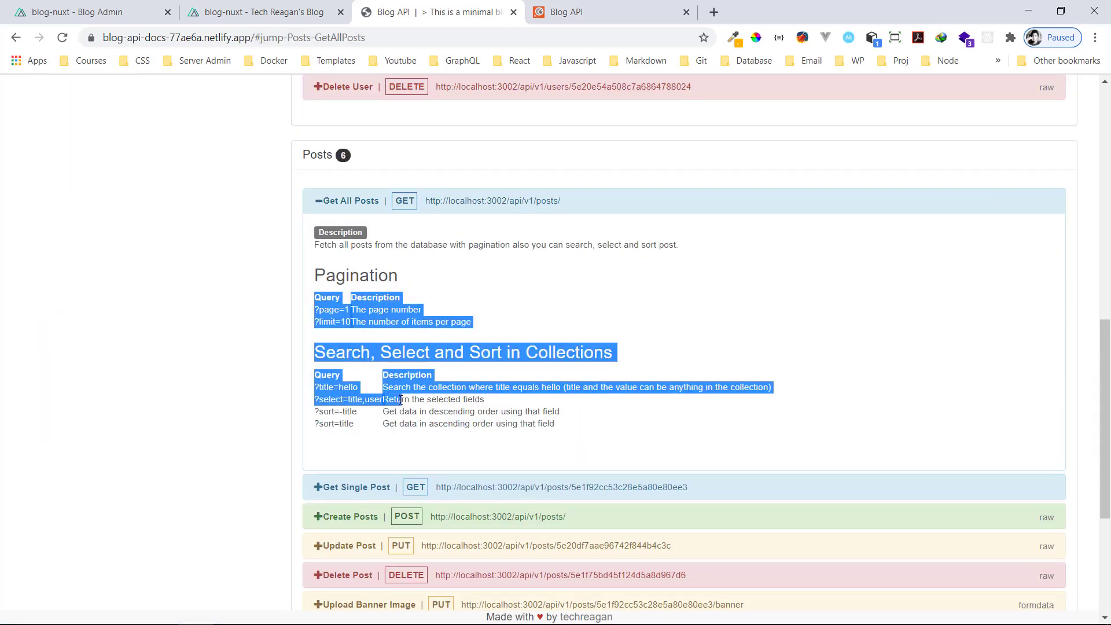
scroll(306, 333, up, 3)
click(352, 327)
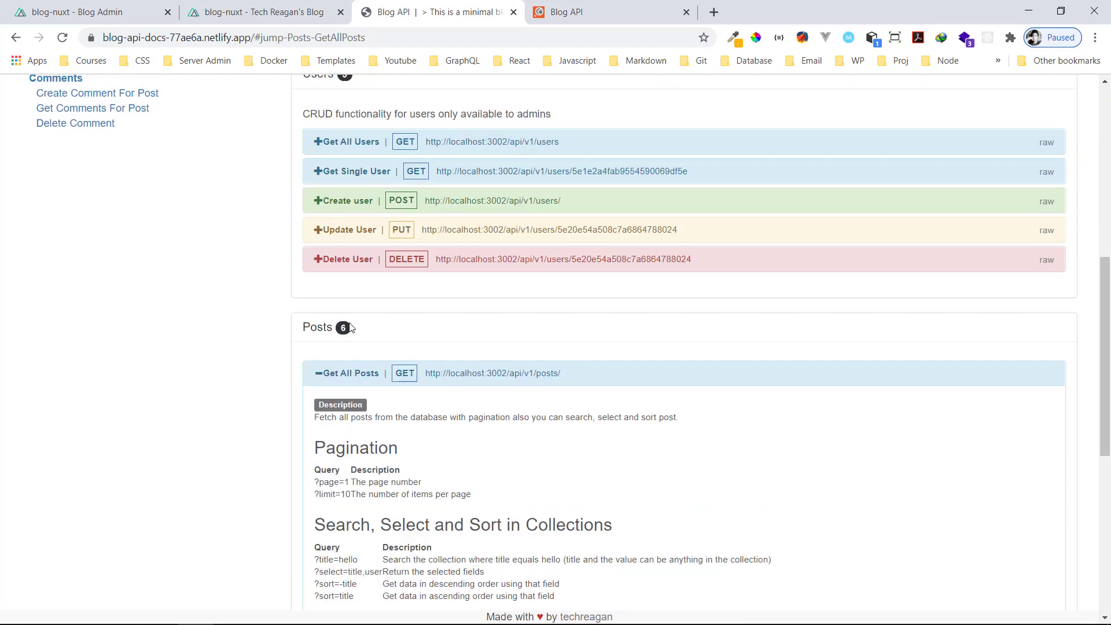
scroll(347, 255, up, 1)
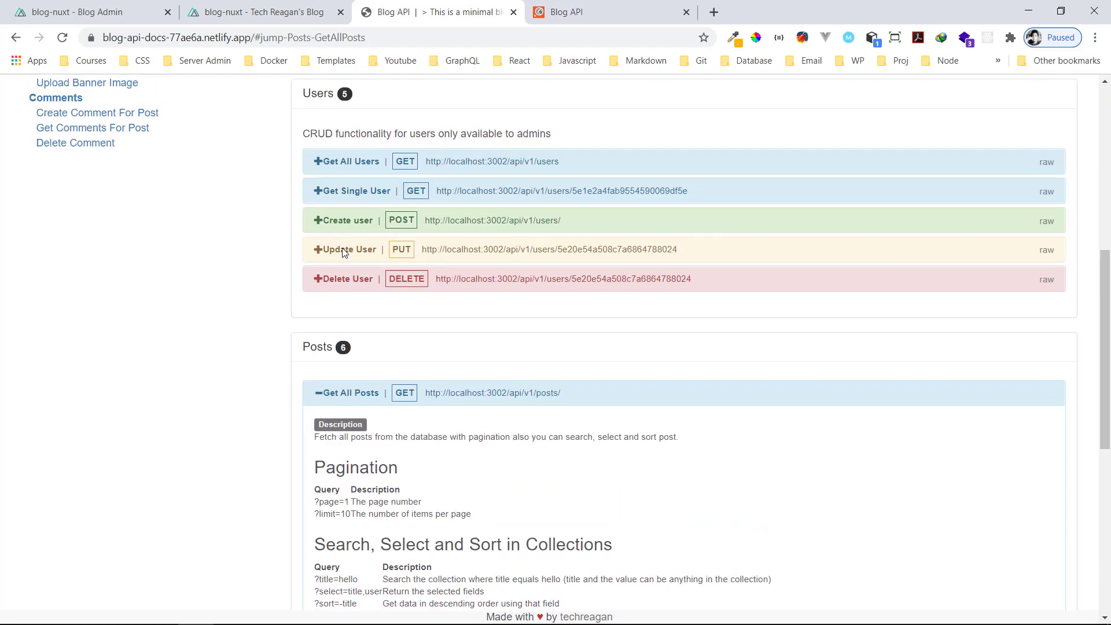
scroll(349, 323, up, 4)
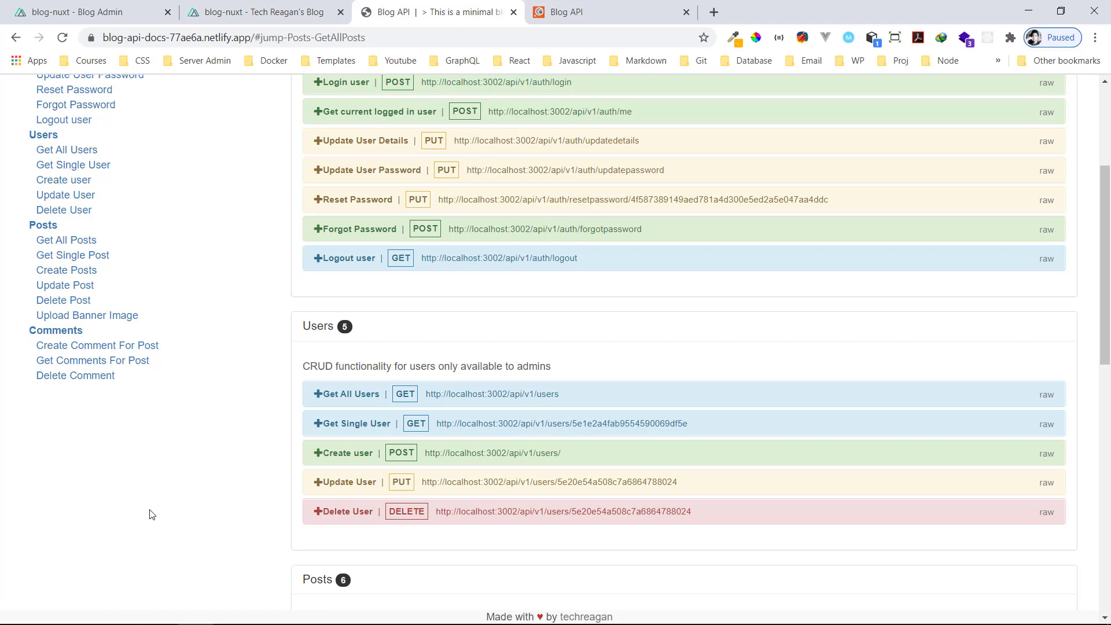
Jump to the Comments endpoints section of the API docs
click(92, 348)
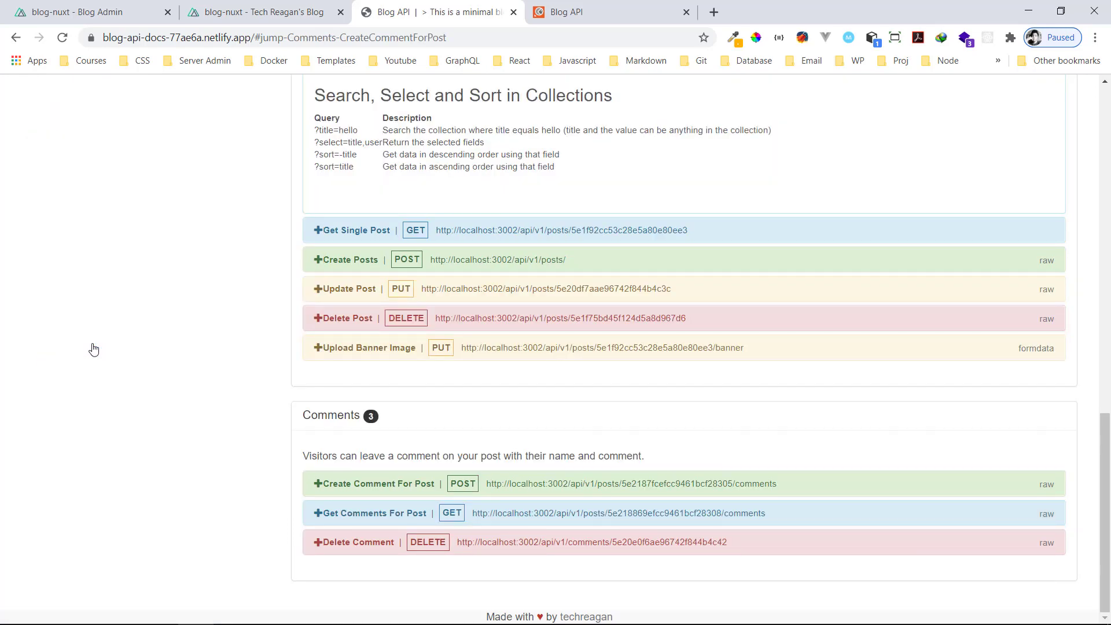
scroll(352, 247, up, 15)
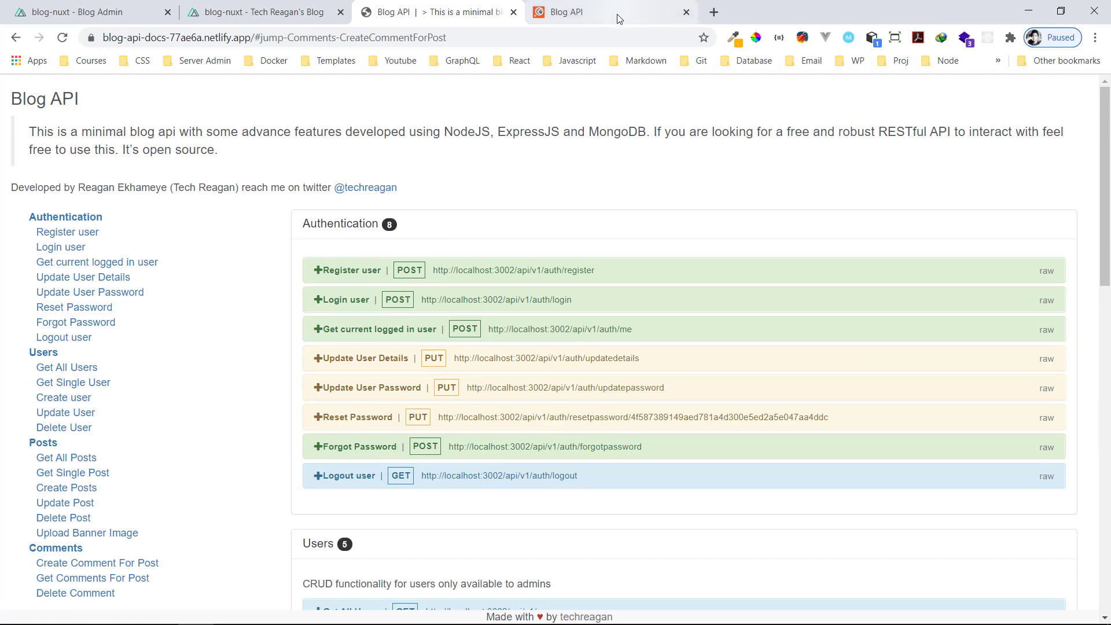
click(637, 12)
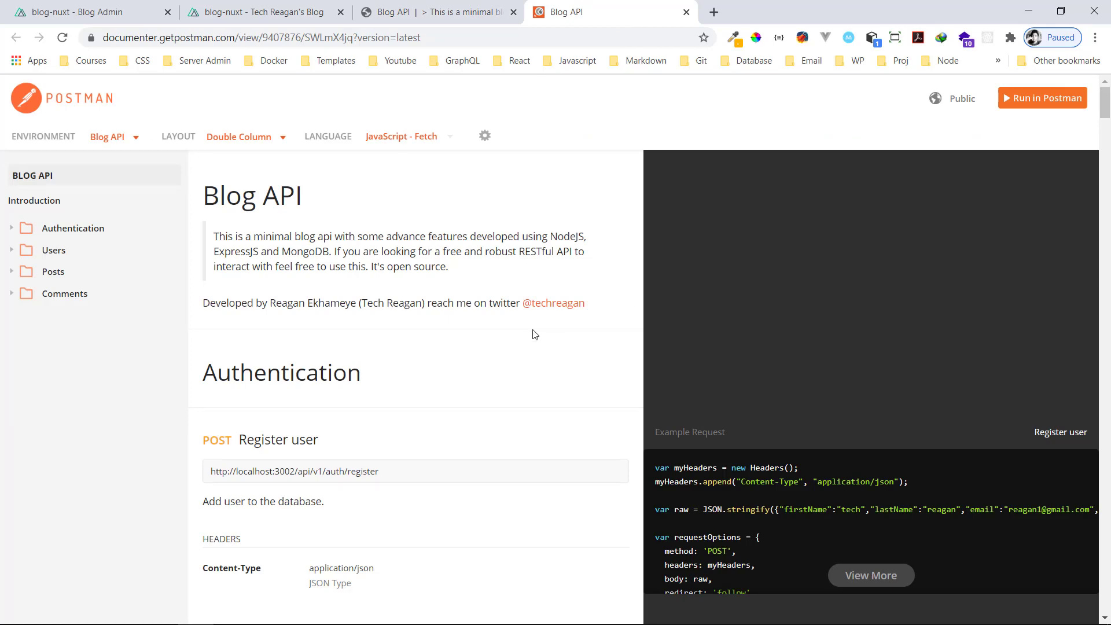
Scroll the Postman docs and expand the Users folder to list its five endpoints
scroll(535, 335, down, 20)
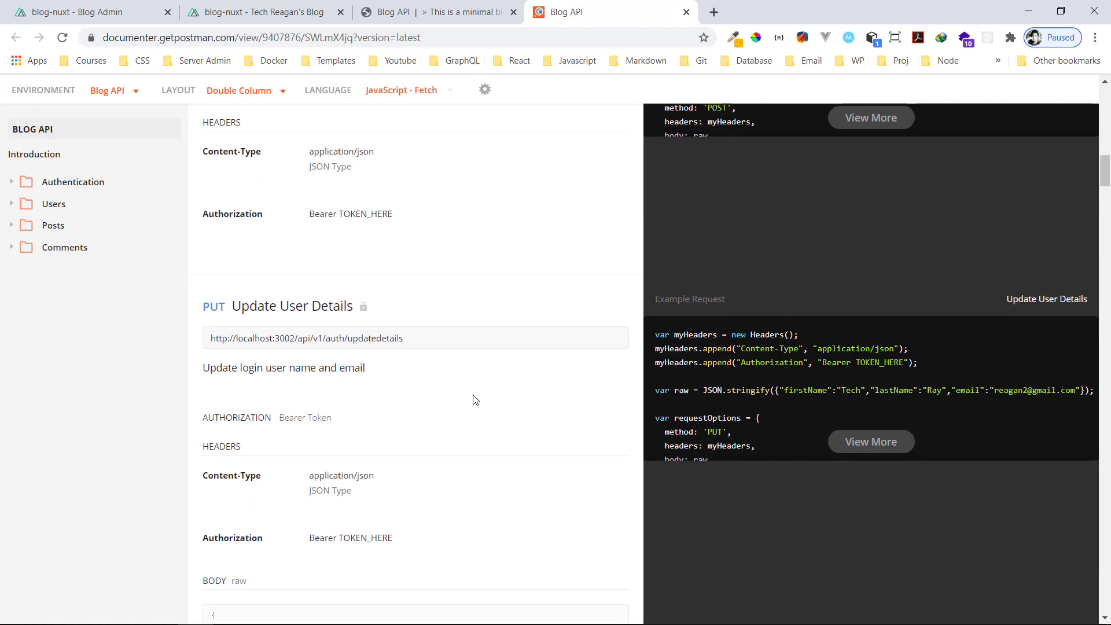
scroll(472, 400, down, 5)
scroll(745, 460, down, 2)
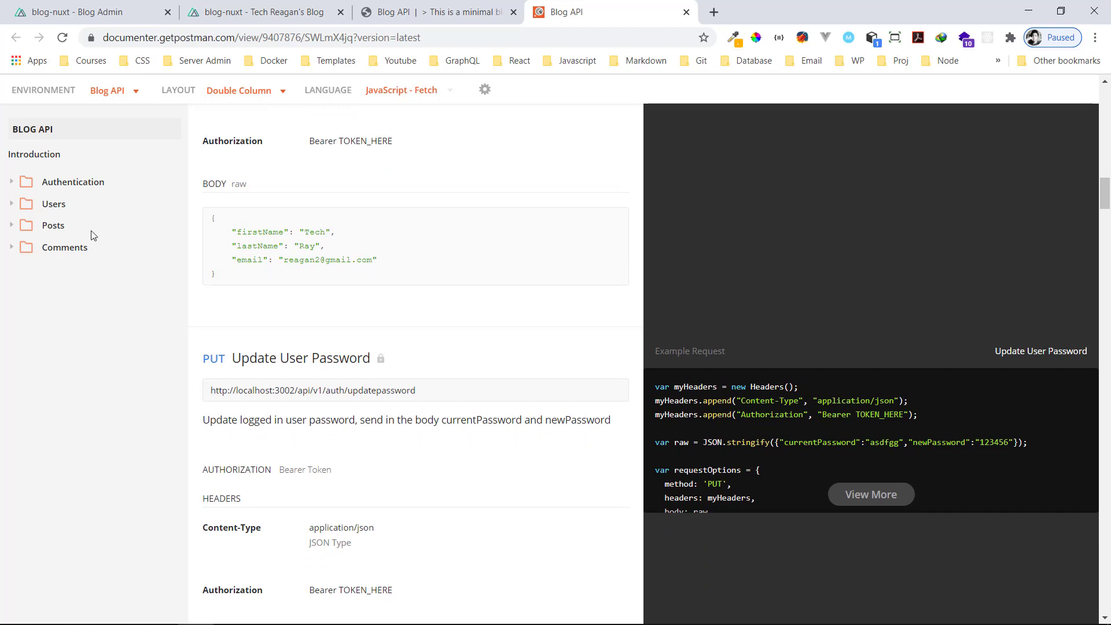
click(22, 205)
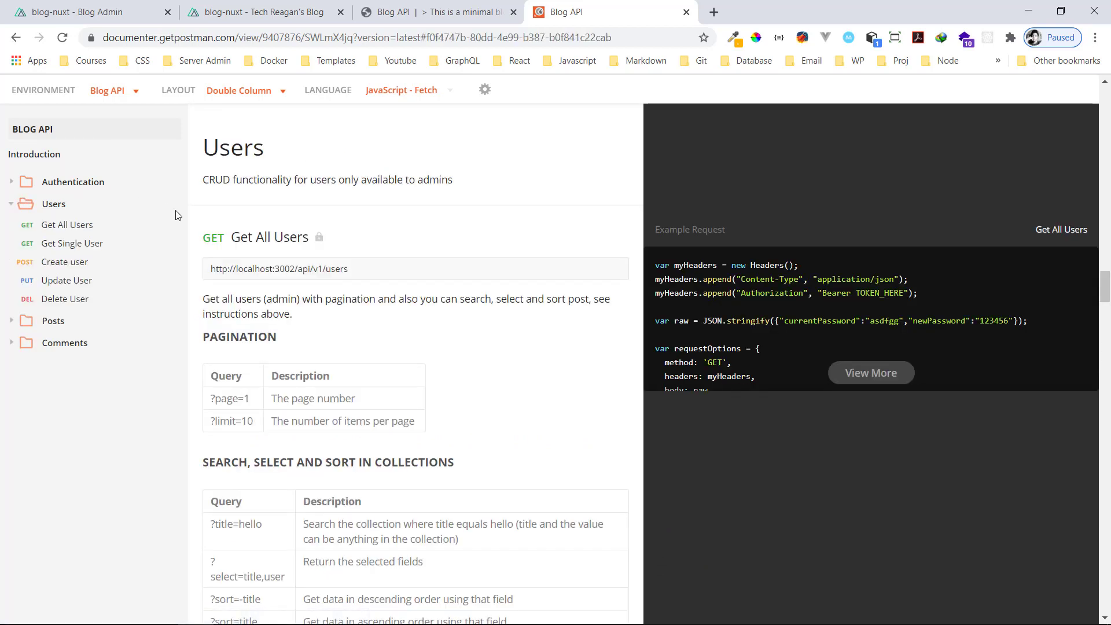
scroll(405, 342, up, 15)
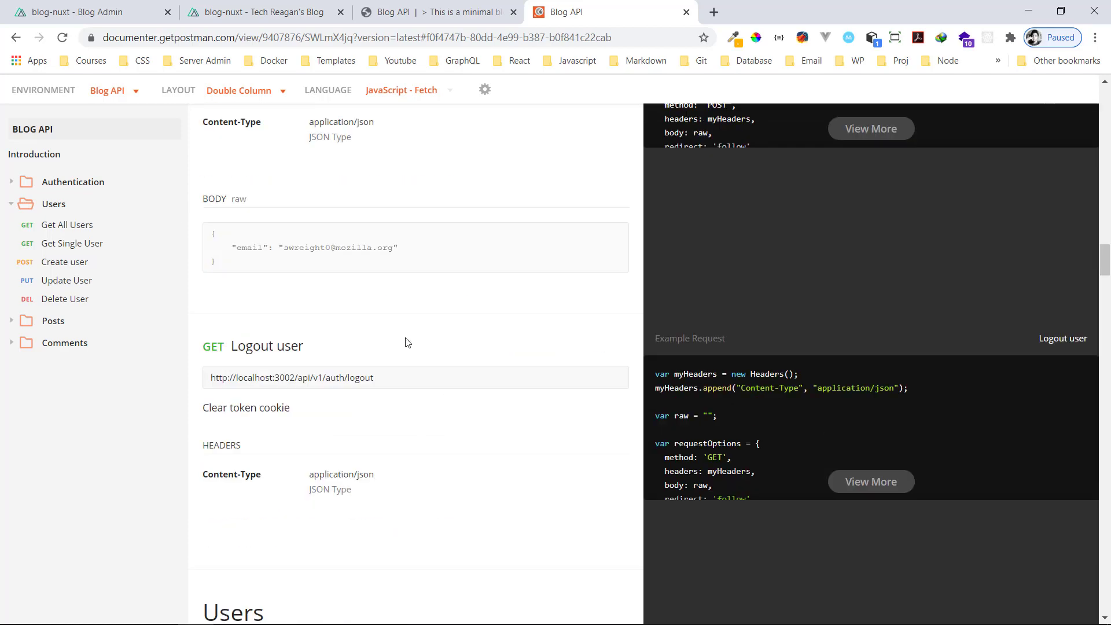